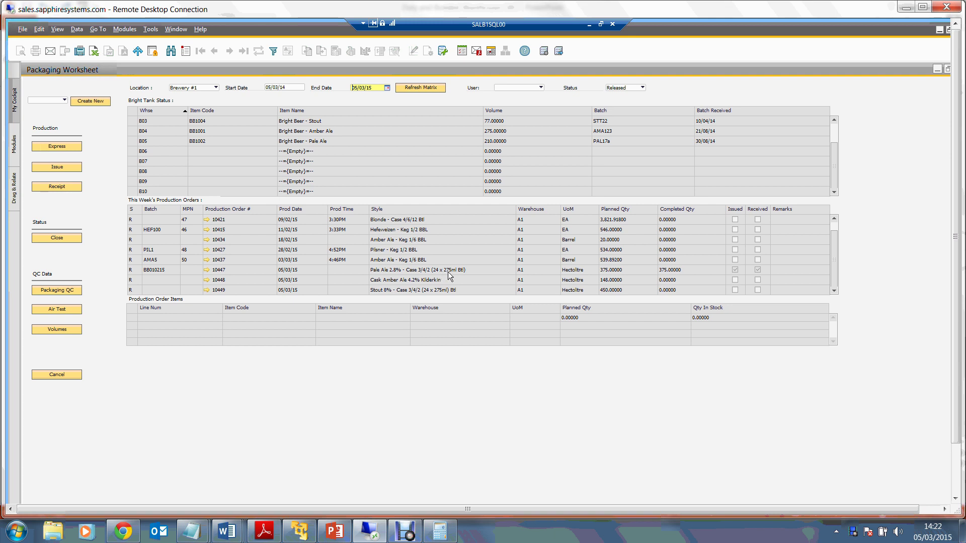
- Open the Pale Ale 2.8% case production order from the worksheet and examine its Bright Beer and Duty_Low component quantities
left_click(448, 272)
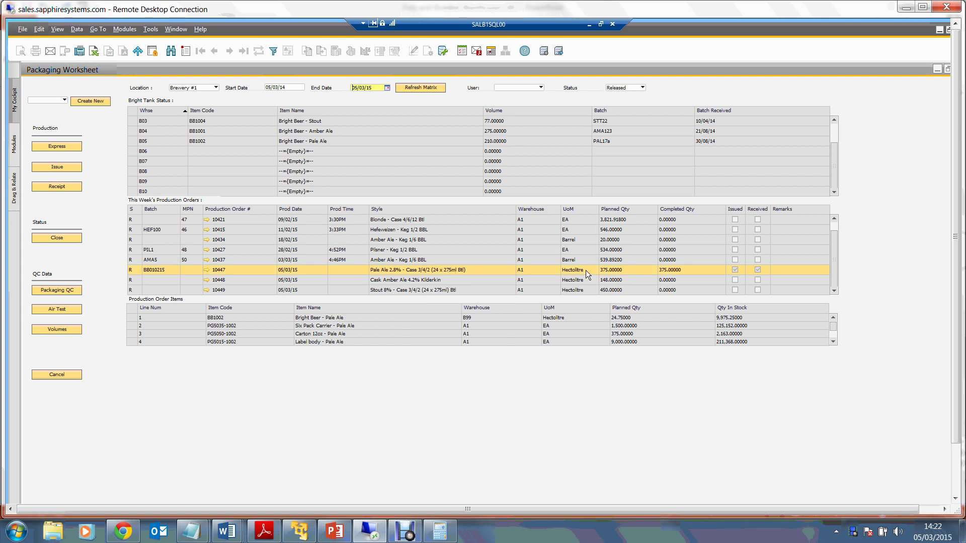
left_click(735, 272)
left_click(207, 271)
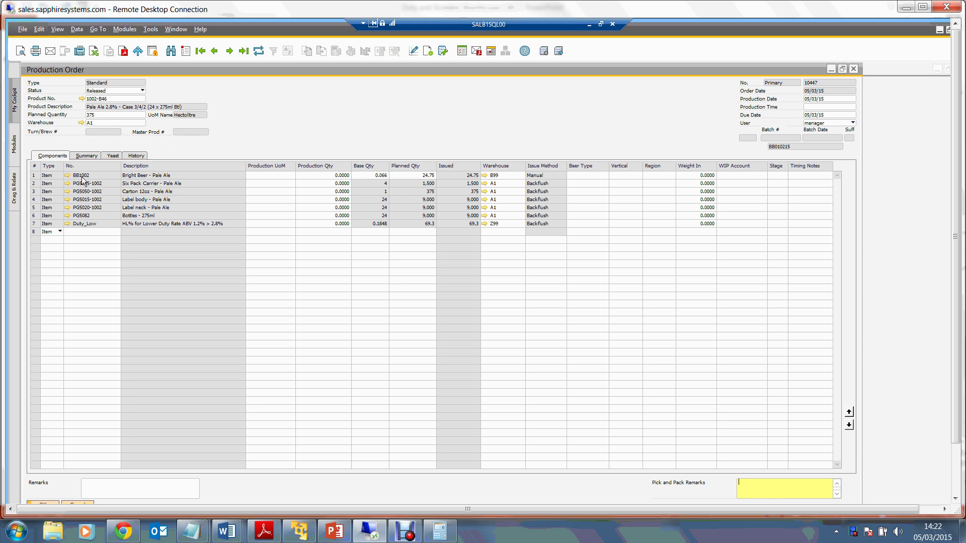
left_click(131, 179)
left_click(429, 182)
left_click(84, 226)
left_click(431, 226)
- Calculate 24.75 × 2.8 in Calculator and compare it with the planned quantity of the Duty_Low component, then close Calculator
left_click(13, 533)
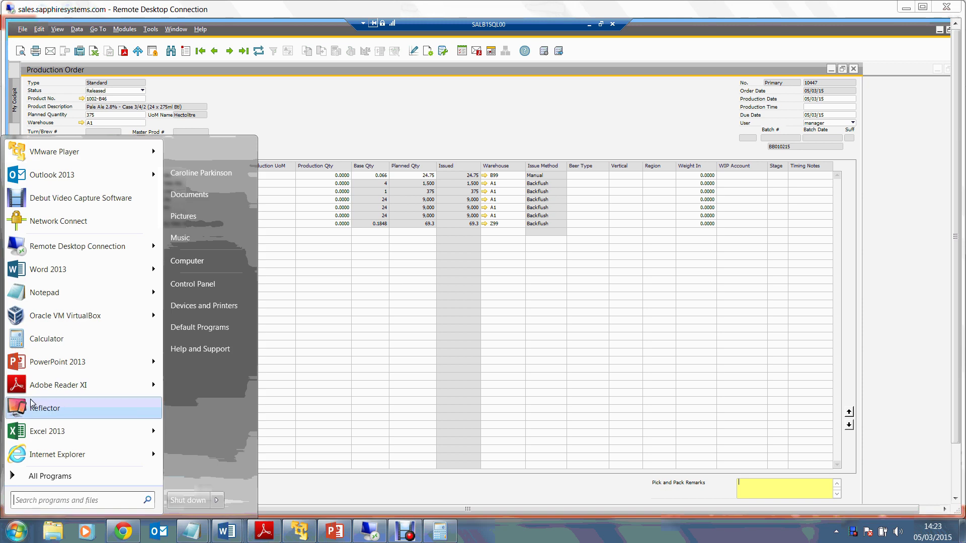
left_click(60, 405)
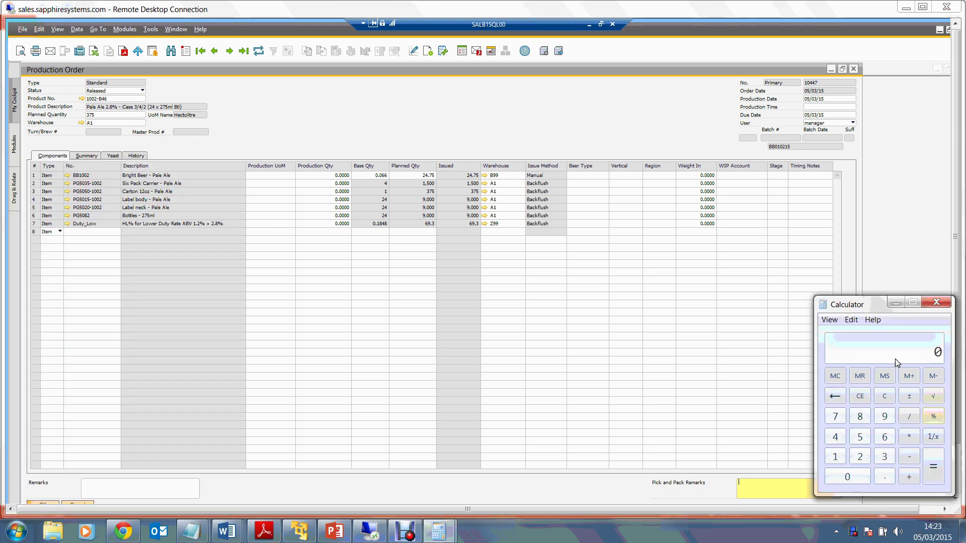
left_click_drag(854, 306, 634, 168)
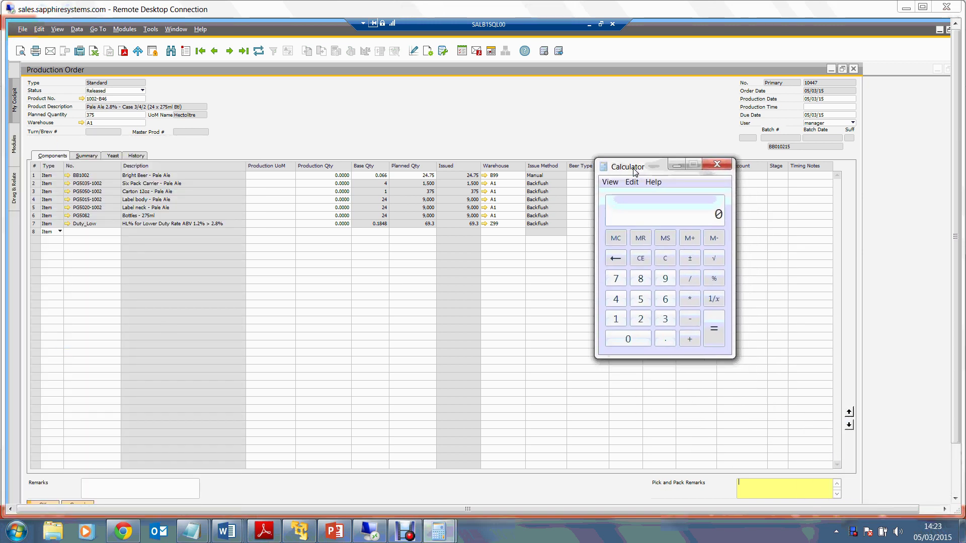
left_click(430, 177)
key("2")
key("4")
key("period")
key("7")
key("5")
key("asterisk")
type("2.8")
key("Return")
left_click(427, 225)
key("alt+F4")
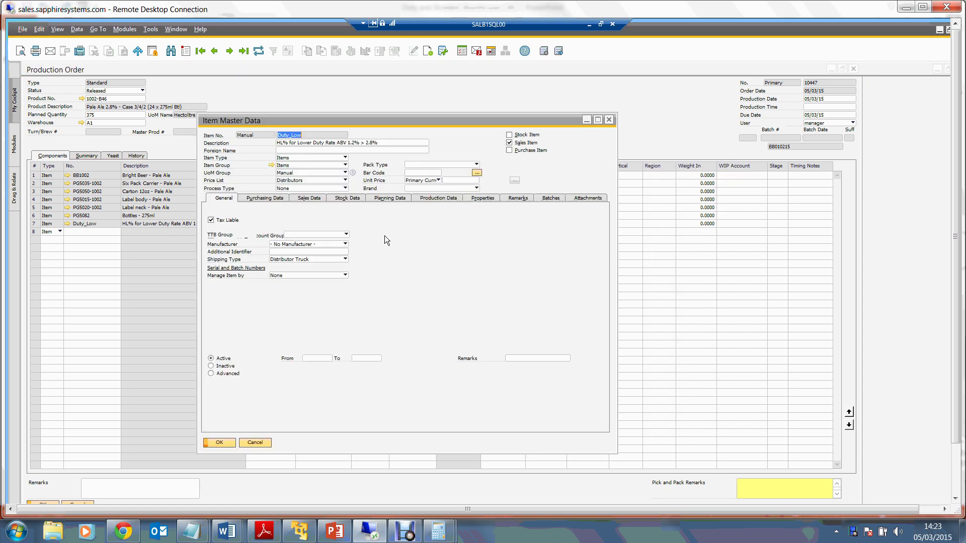
- Check the item cost in the Duty_Low item's stock data and close its master record
left_click(352, 199)
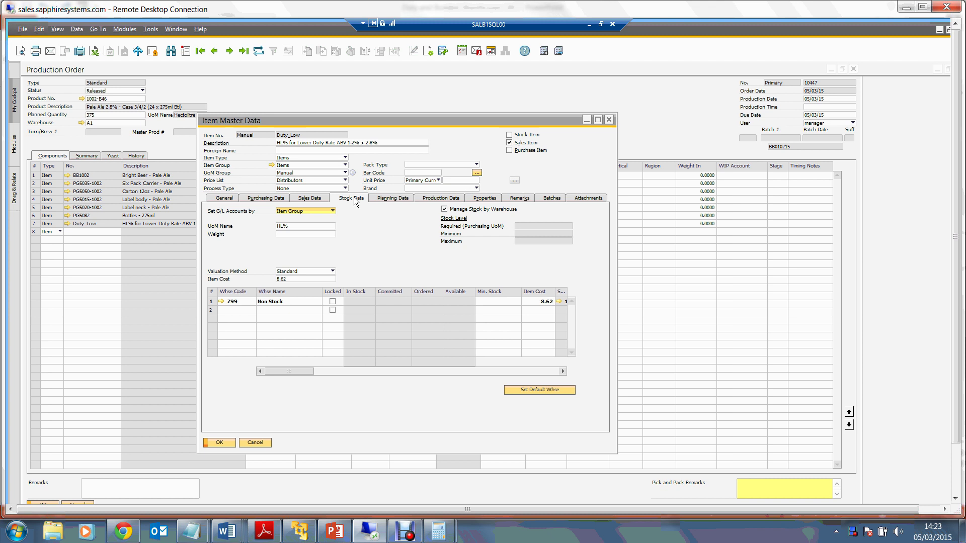
left_click(280, 281)
left_click(610, 120)
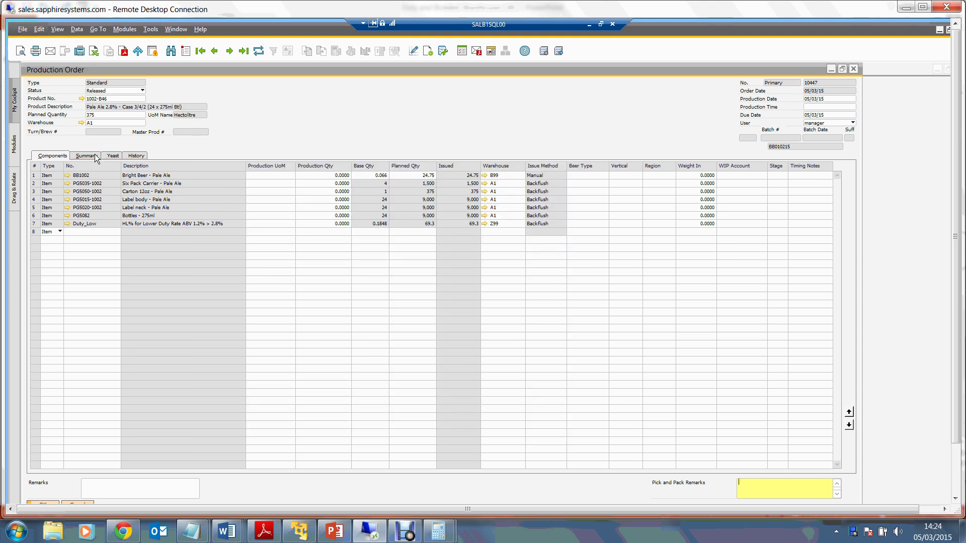
- View the Pale Ale order's cost summary and examine the stock postings behind its actual item component cost
left_click(96, 158)
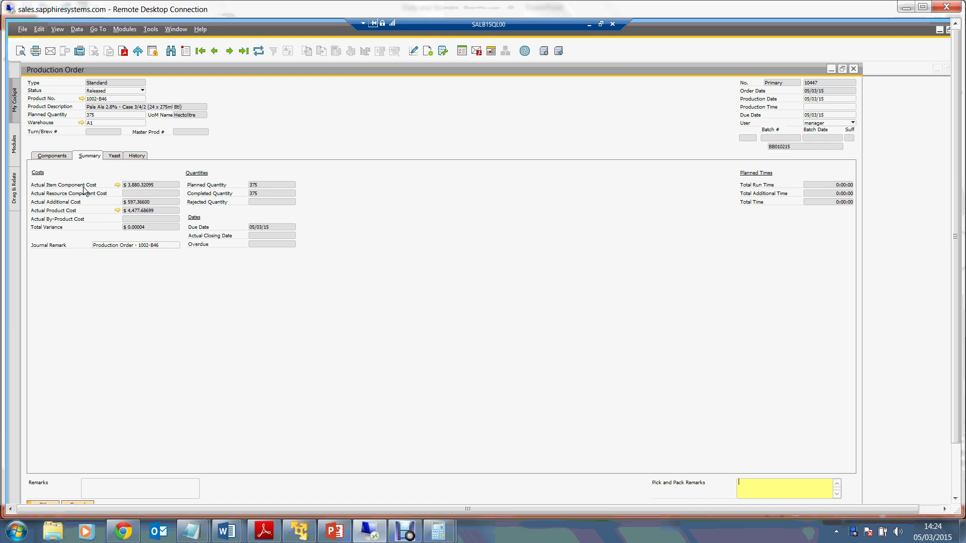
left_click(117, 185)
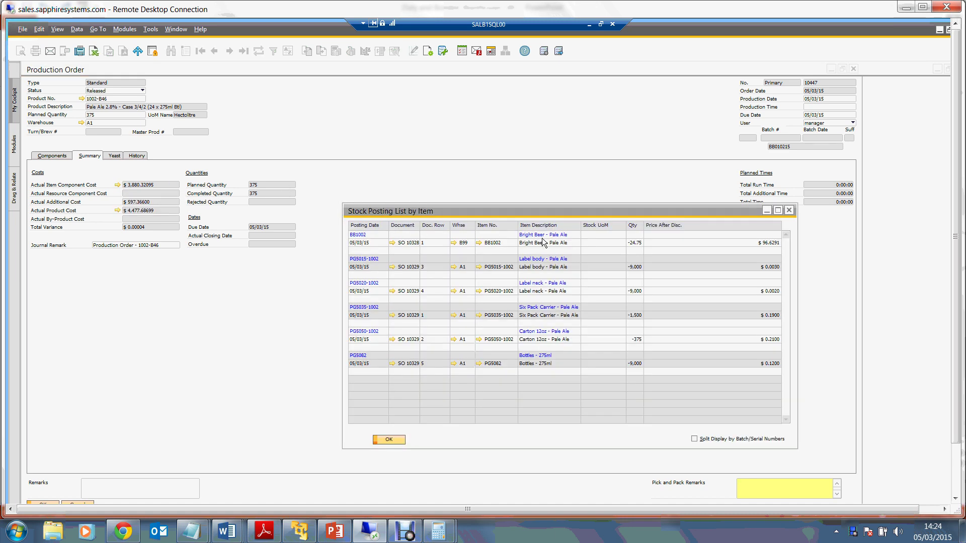
left_click(556, 245)
left_click(547, 273)
left_click(540, 367)
left_click(390, 439)
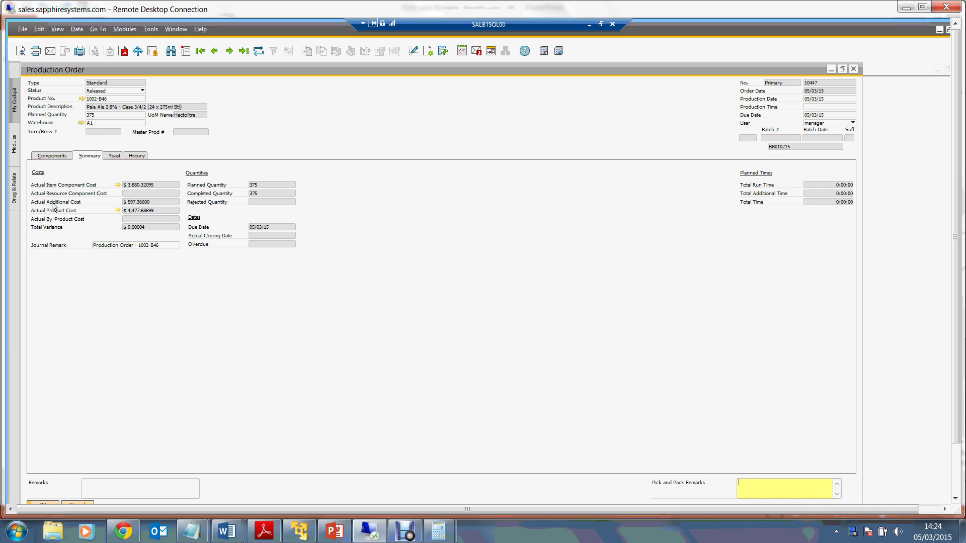
- Review the actual additional cost and planned quantity of the Pale Ale production order, and close the order
left_click(136, 203)
left_click(78, 203)
left_click(93, 116)
left_click(113, 110)
key("Escape")
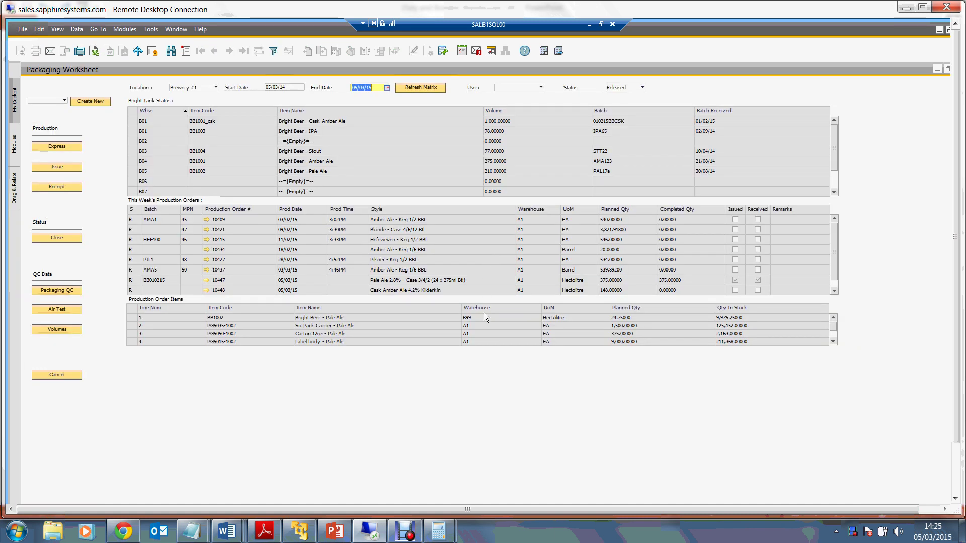
- Switch to PowerPoint and start the slide show from the Example 1 lower strength beer duty slide
left_click(335, 532)
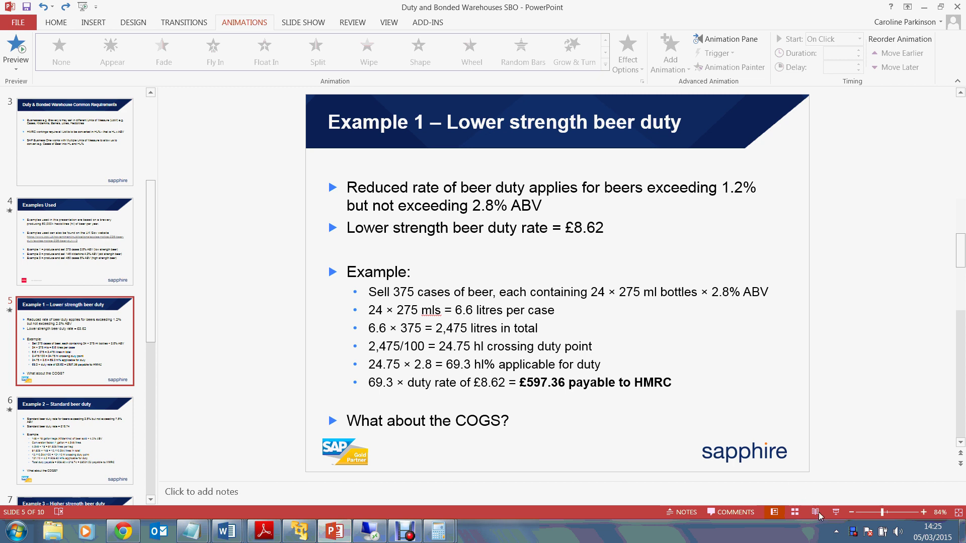
left_click(836, 512)
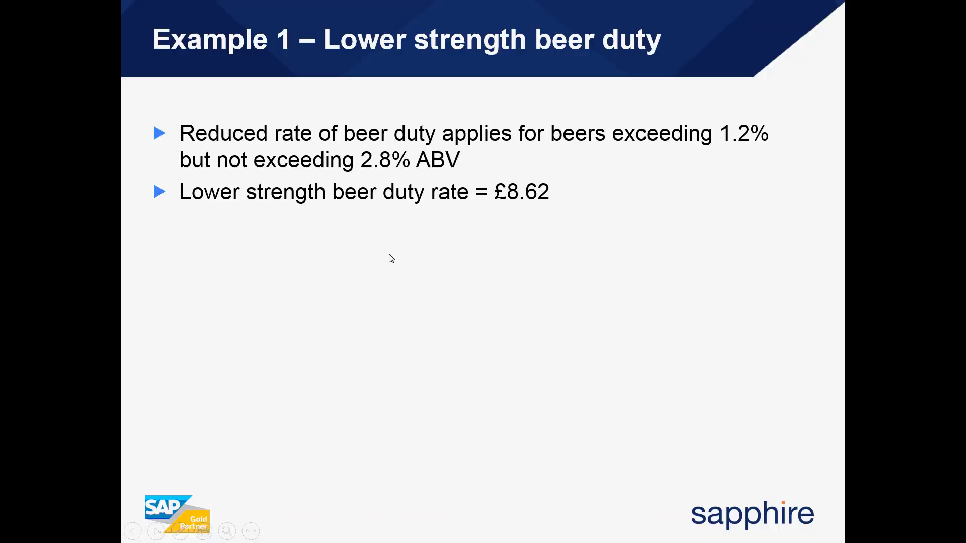
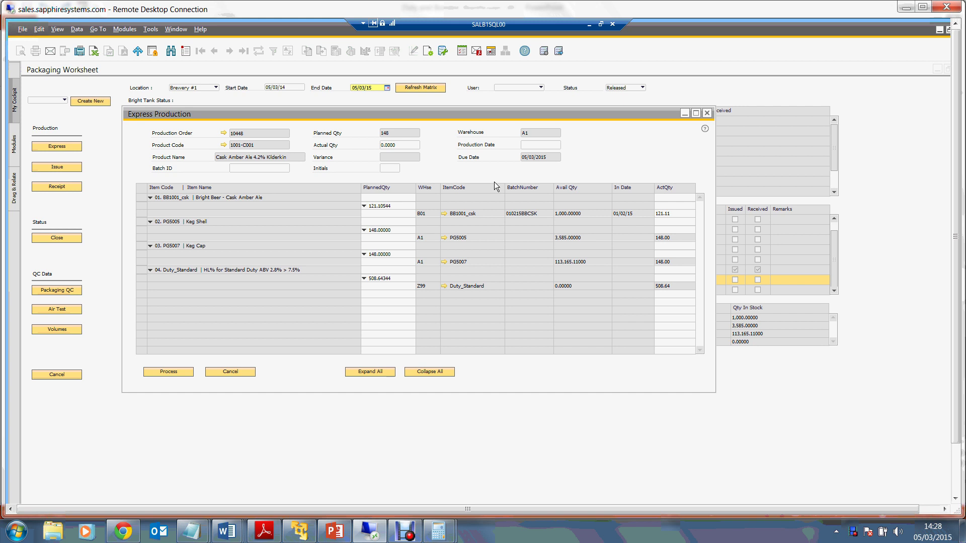
- Process express production of Cask Amber Ale 4.2% Kilderkin with production date 05/03/15 and an actual quantity of 148
left_click(532, 147)
key("Tab")
left_click(405, 147)
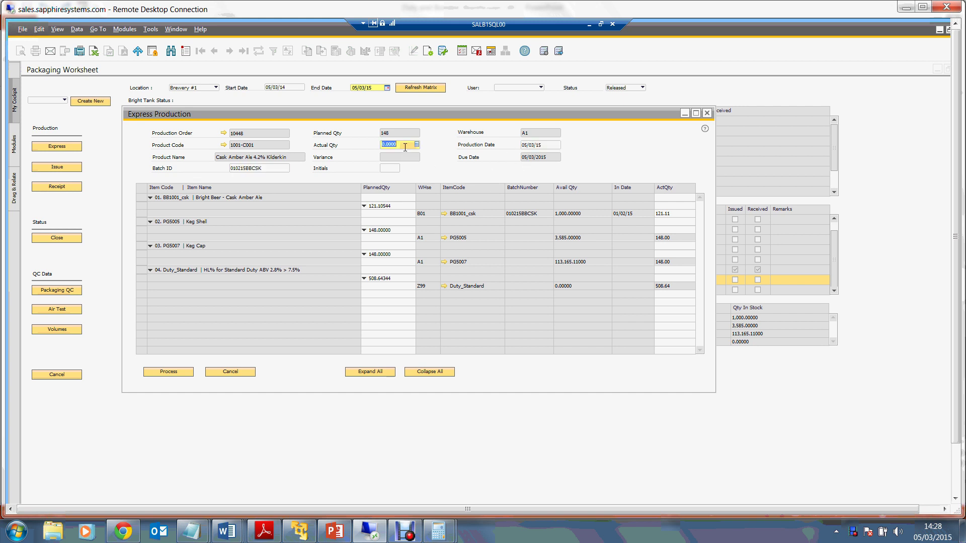
type("148")
left_click(177, 374)
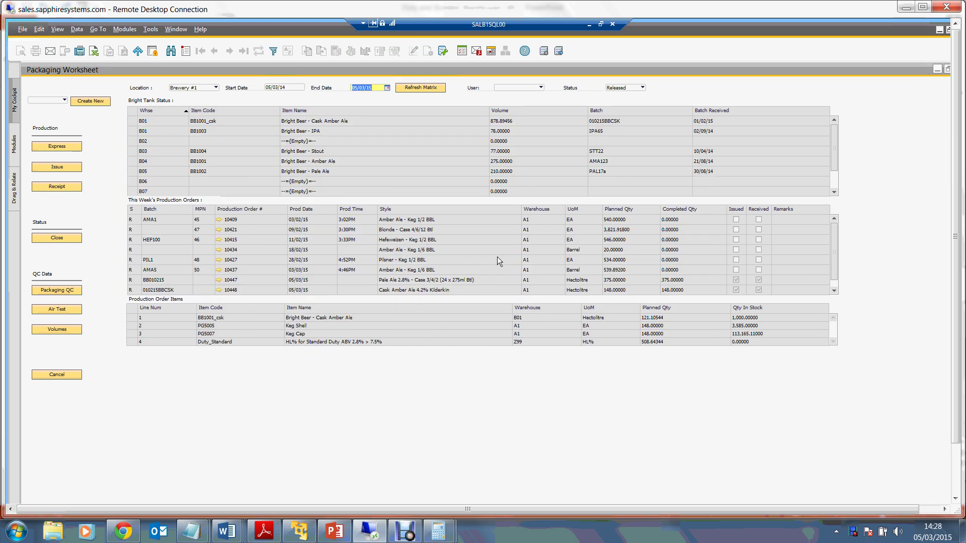
- Check the issued and received flags of the Cask Amber Ale 4.2% Kilderkin order and open that production order
scroll(498, 260, "down", 1)
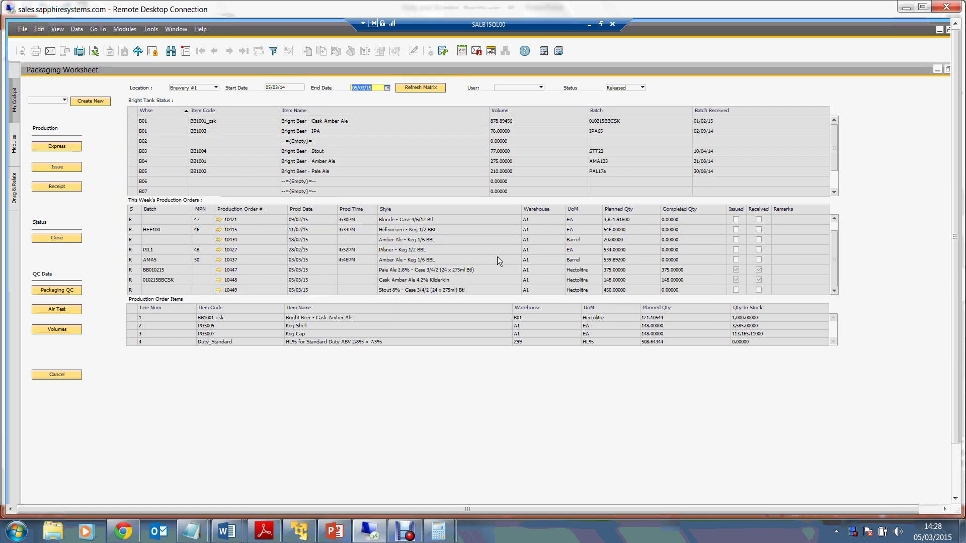
left_click(133, 280)
left_click(735, 279)
left_click(759, 281)
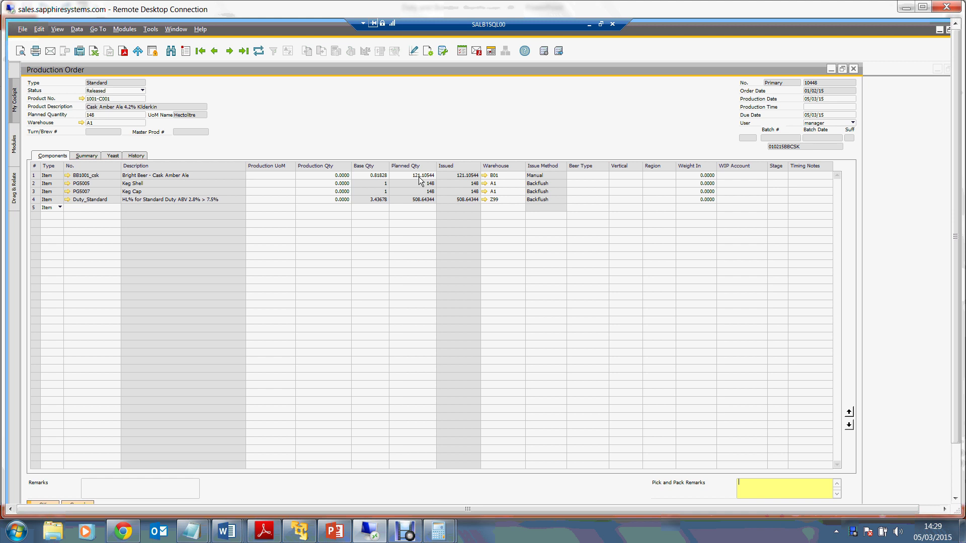
- Calculate 121.10 × 4.2 in Calculator and compare it with the planned quantity of the Duty_Standard component
left_click(15, 534)
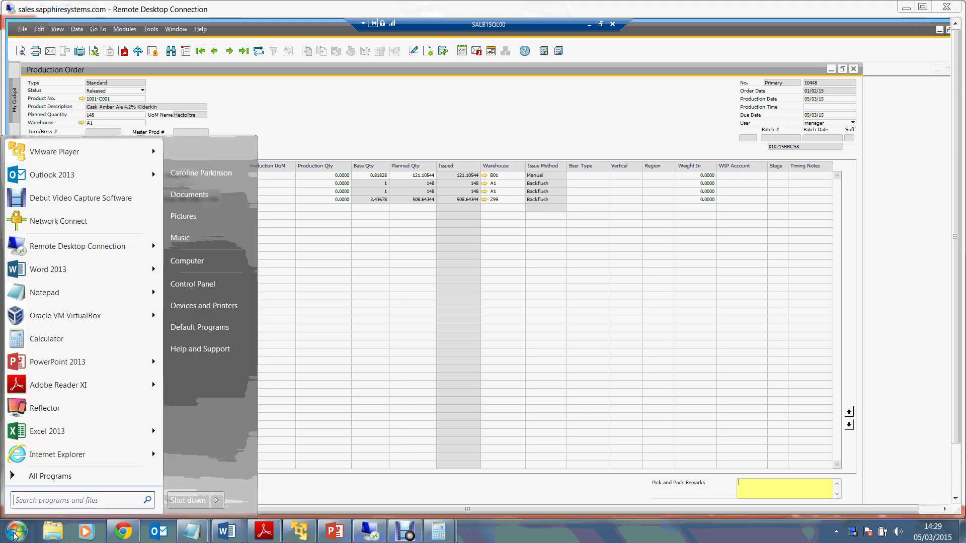
left_click(48, 338)
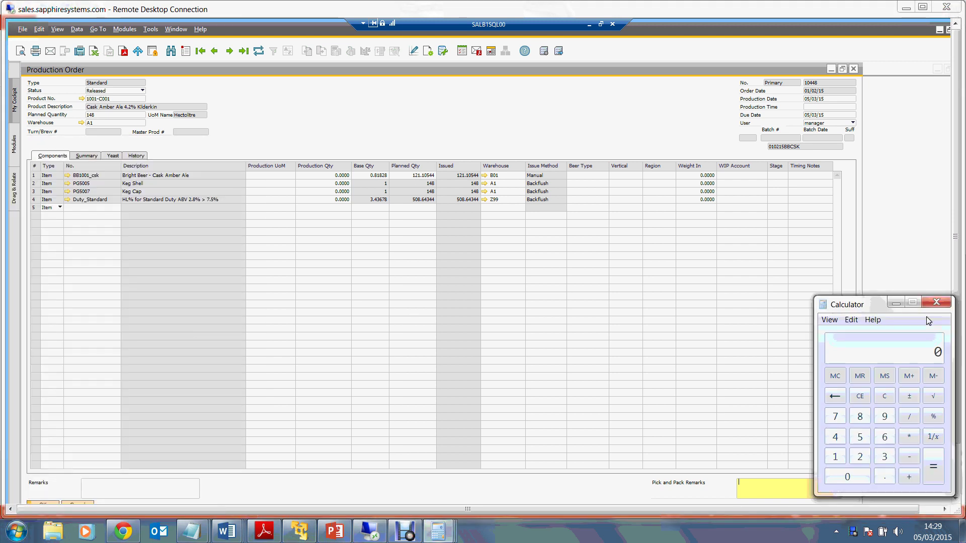
type("121")
type(".10")
type("*")
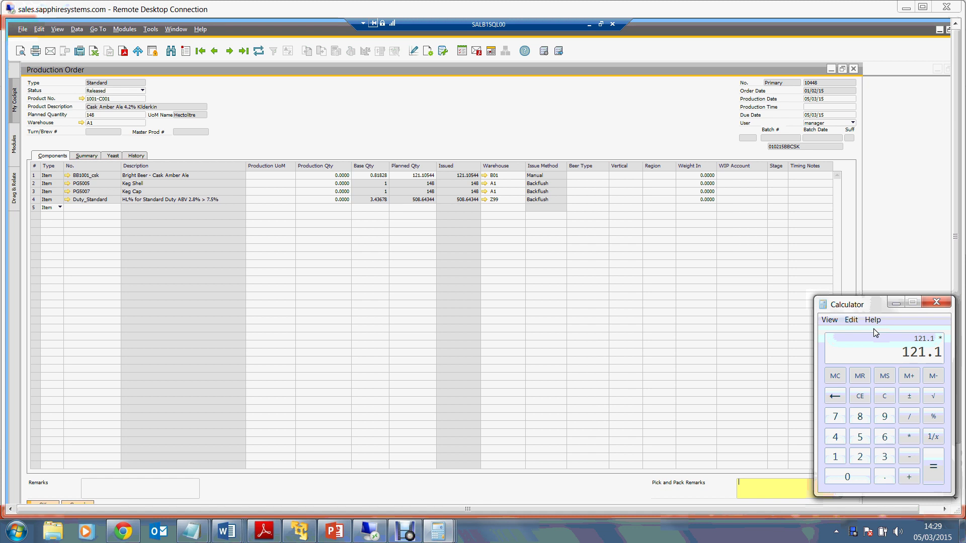
type("4.2")
key("Return")
left_click(422, 202)
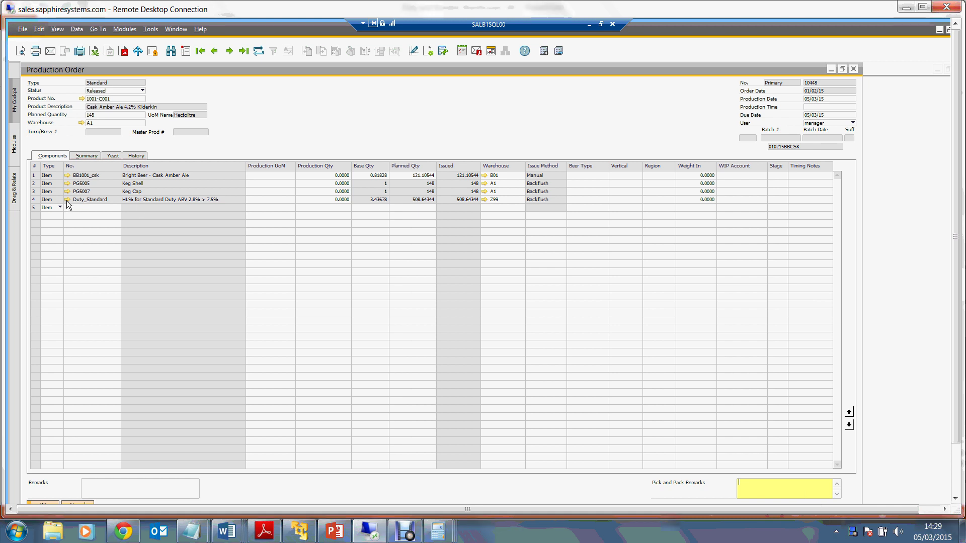
- Check the item cost in the Duty_Standard item's stock data and close its master record
key("ctrl+shift+u")
left_click(351, 198)
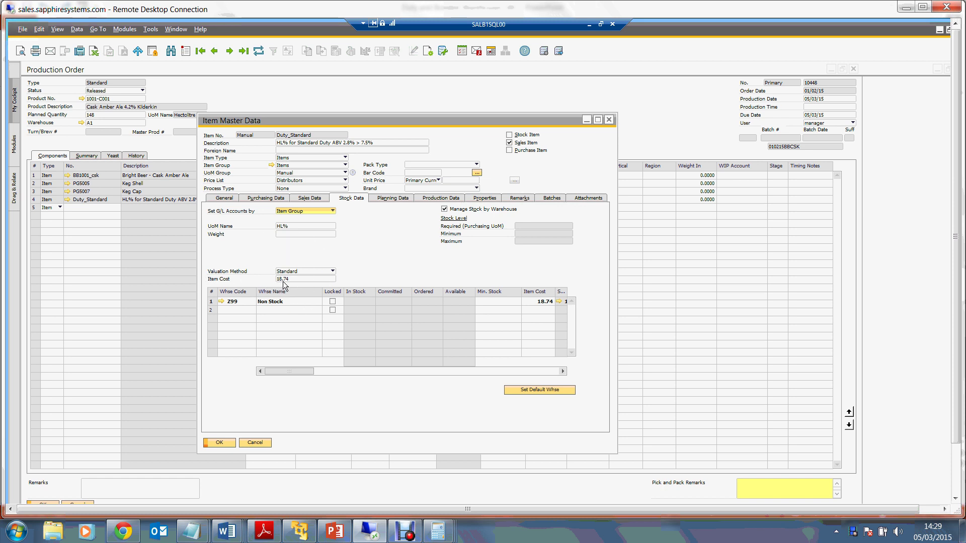
left_click(255, 442)
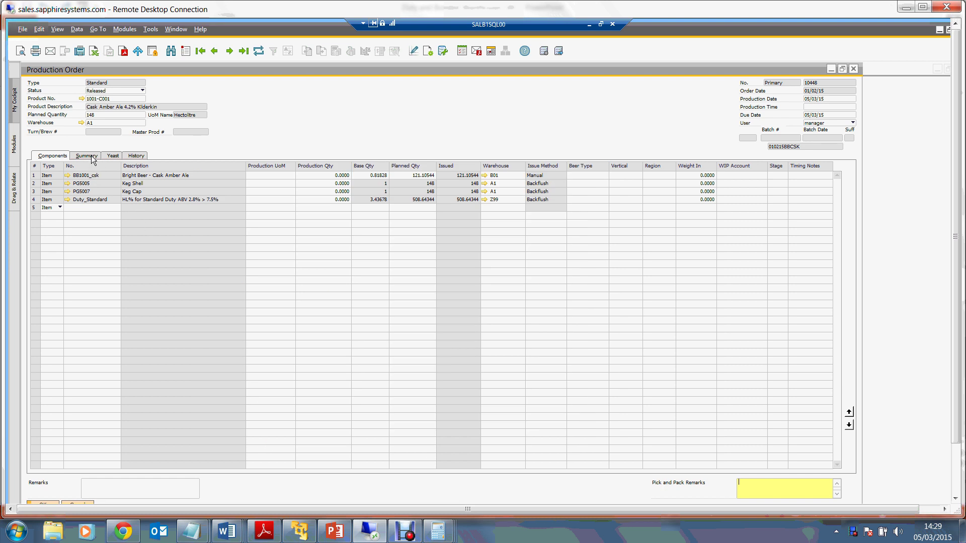
- Review the actual additional and product costs in the Cask Amber Ale order's cost summary
left_click(92, 158)
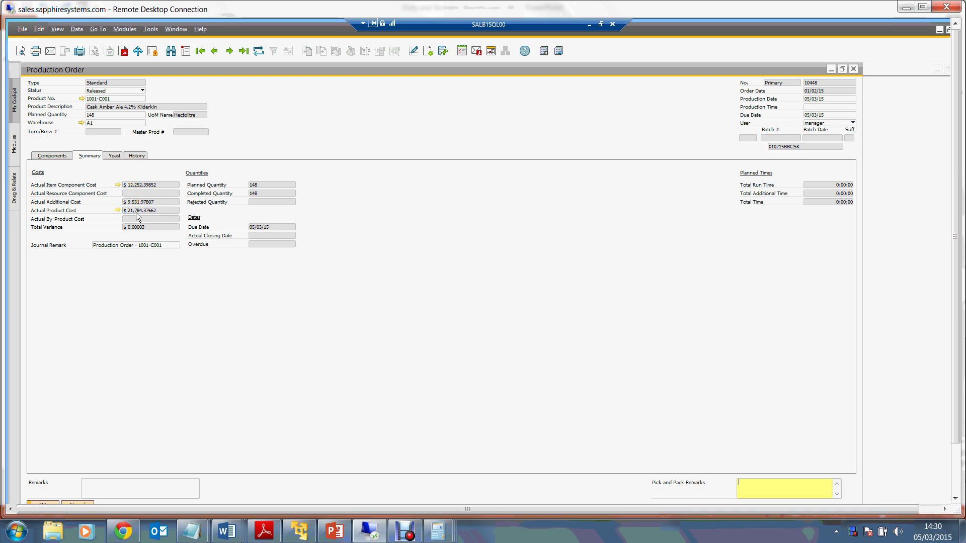
right_click(857, 533)
left_click(908, 502)
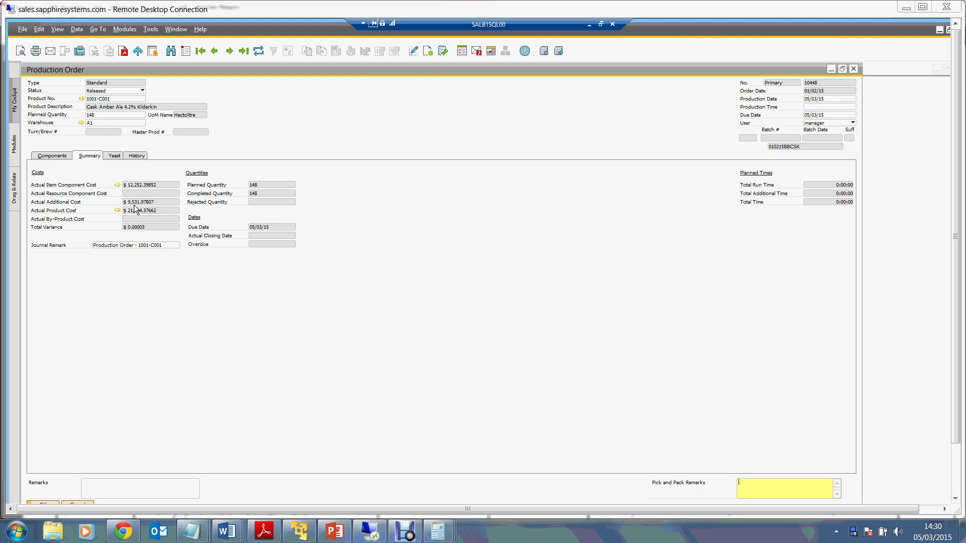
- Switch to PowerPoint and check the total duty payable and COGS lines on the Example 2 slide
left_click(336, 534)
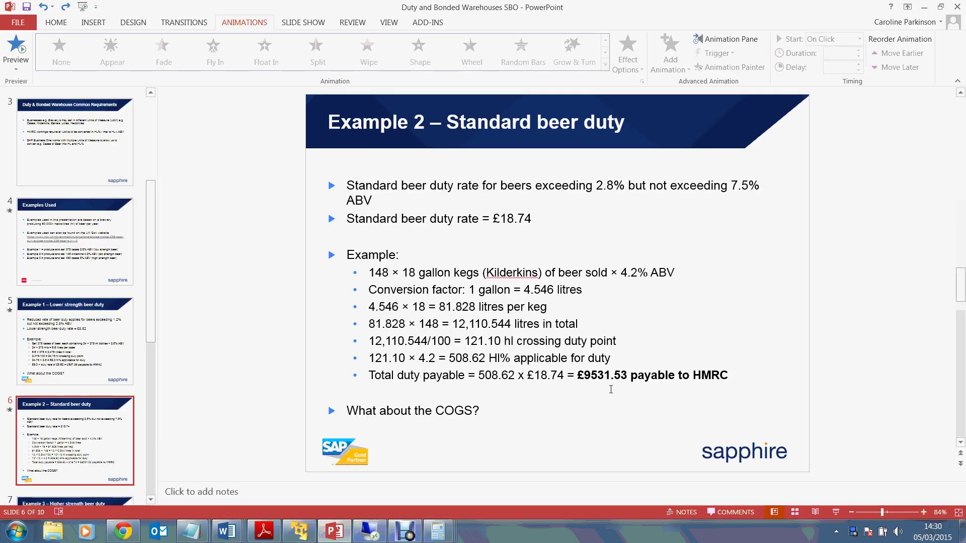
double_click(579, 376)
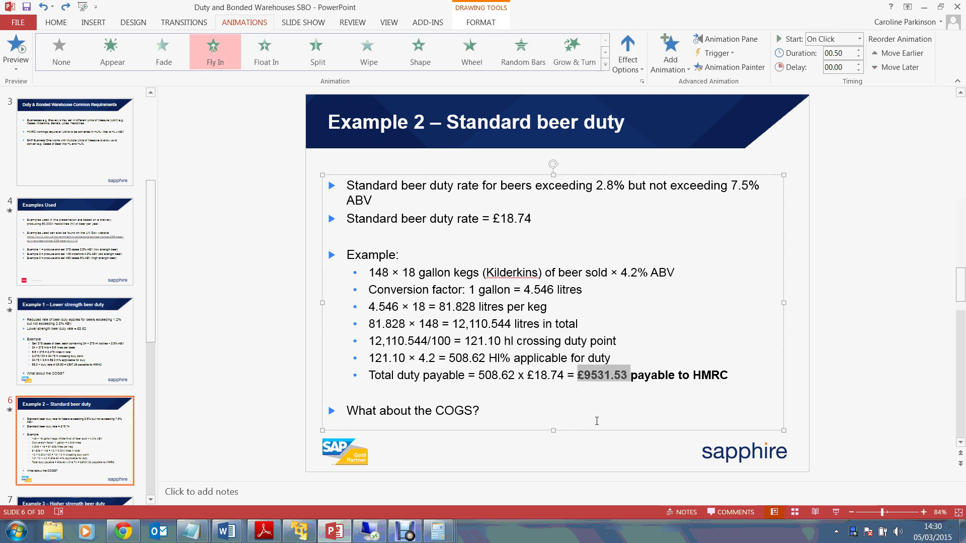
left_click(486, 413)
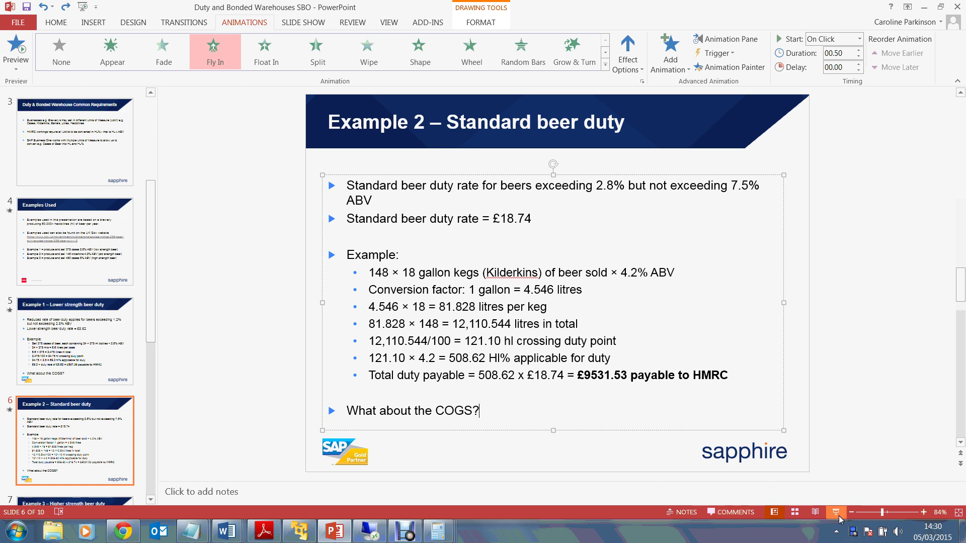
- Return to the remote desktop session and close the Cask Amber Ale production order
left_click(376, 537)
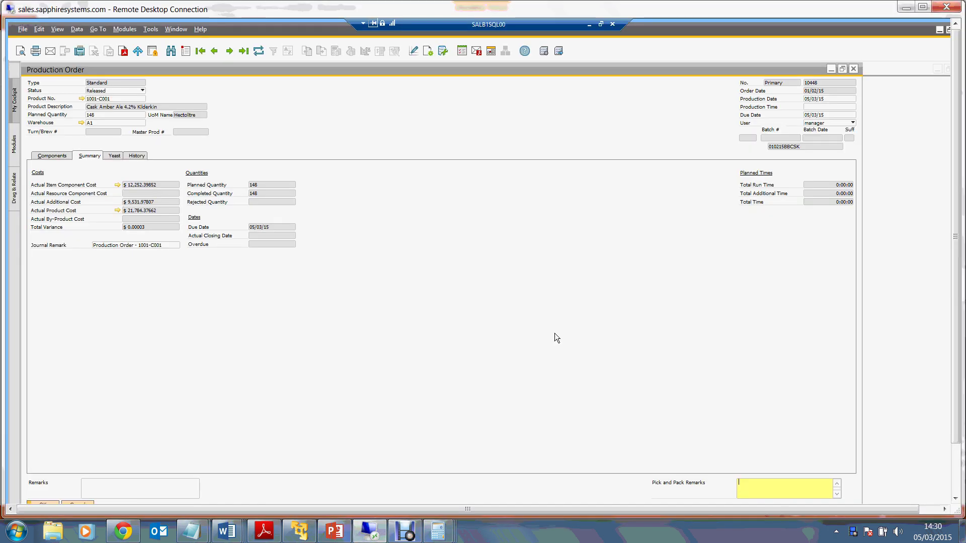
left_click(863, 71)
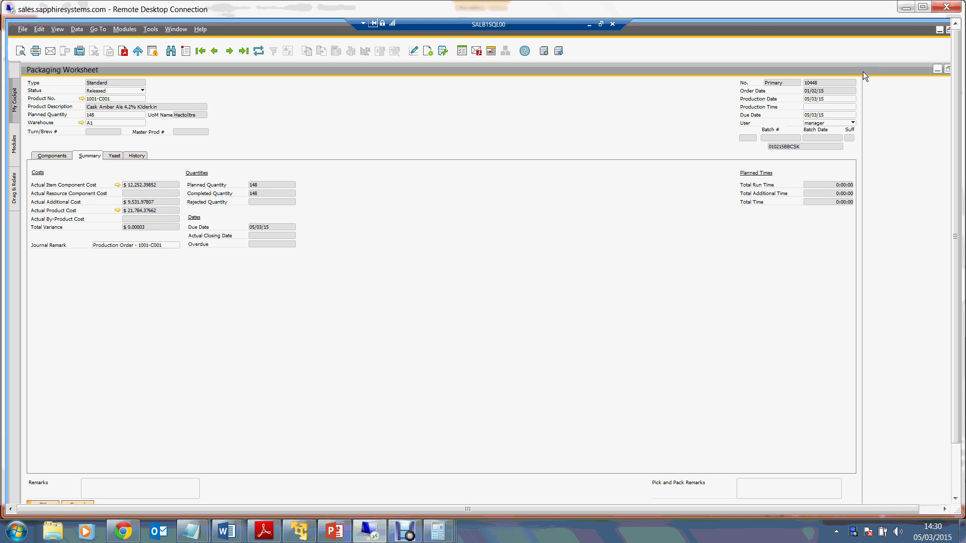
- Resume the PowerPoint slide show and advance to the Higher Strength Beer Duty rate on the Example 3 slide
left_click(335, 531)
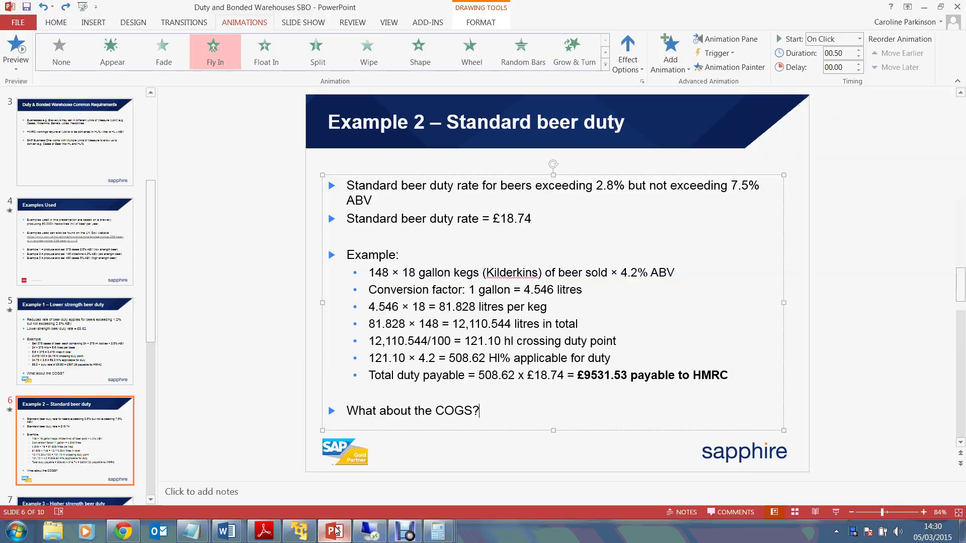
left_click(836, 518)
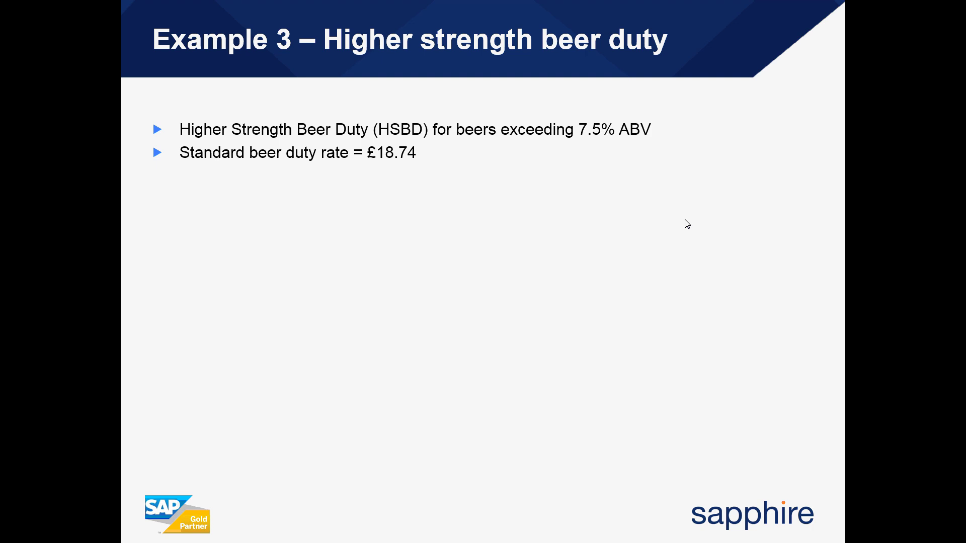
left_click(687, 223)
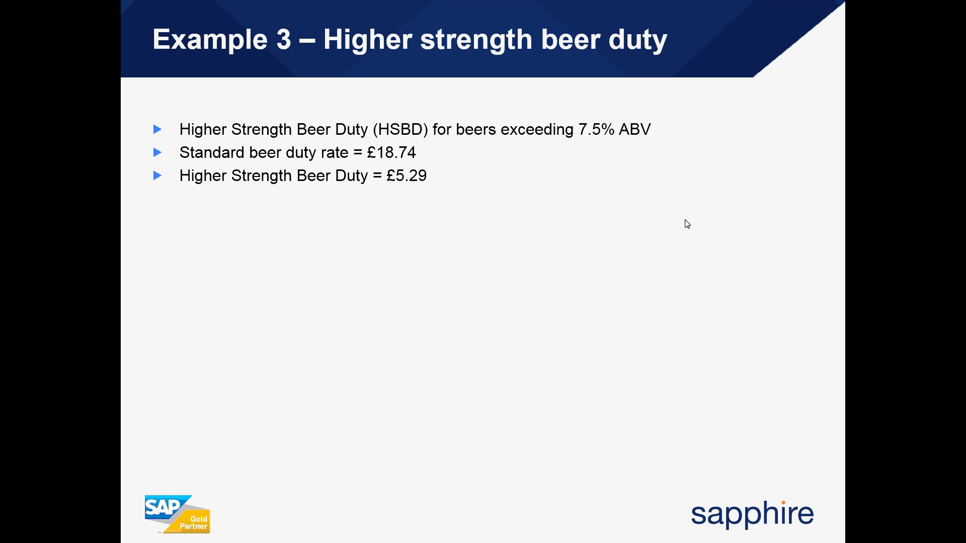
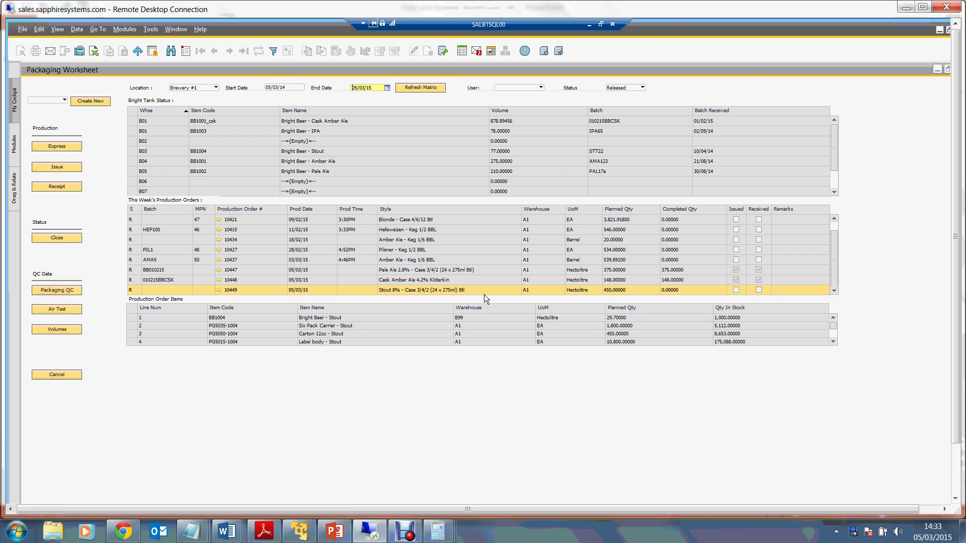
- Process express production of the Stout 8% case order for batch BB1004, with actual quantity 450 and production date 05/03/15
left_click(433, 293)
left_click(53, 149)
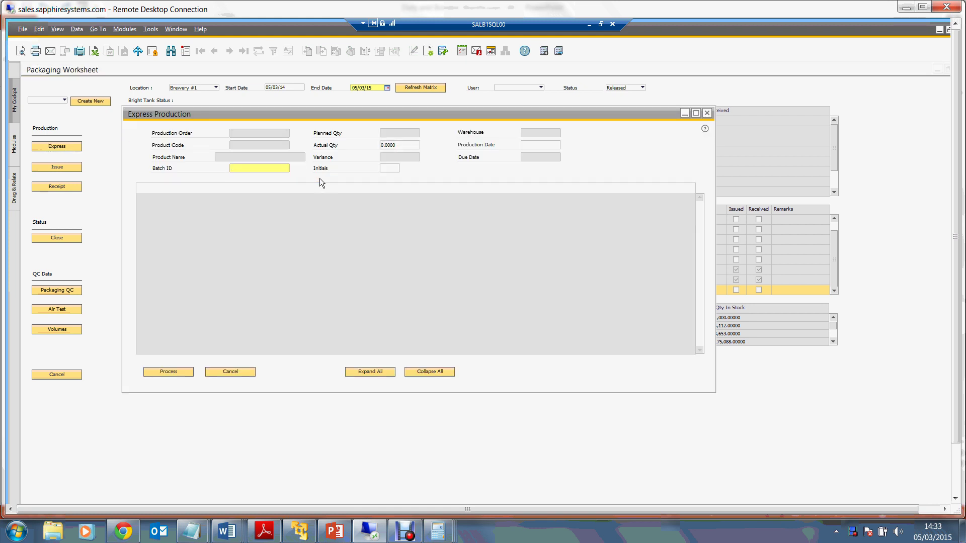
left_click(398, 146)
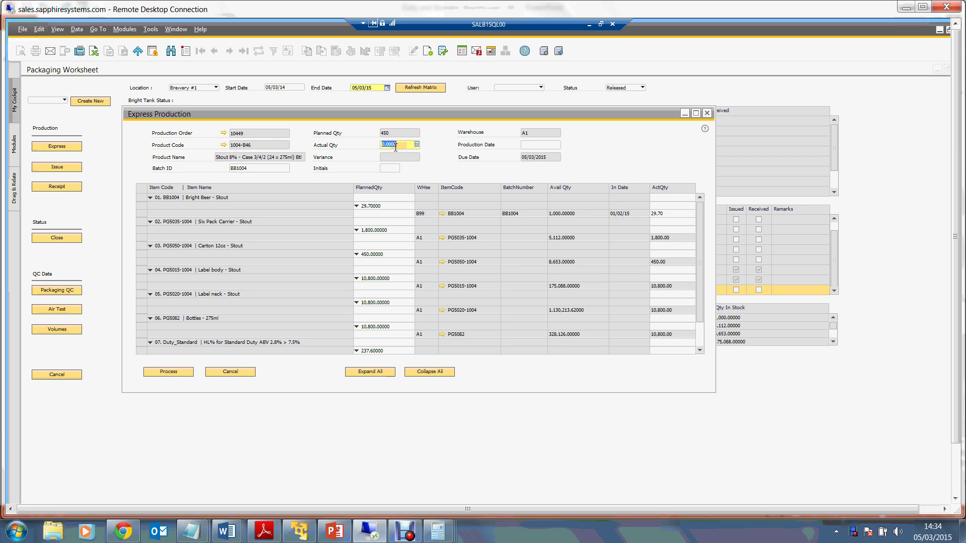
type("450")
key("Tab")
left_click(534, 146)
type("05/03/15")
key("Tab")
left_click(167, 377)
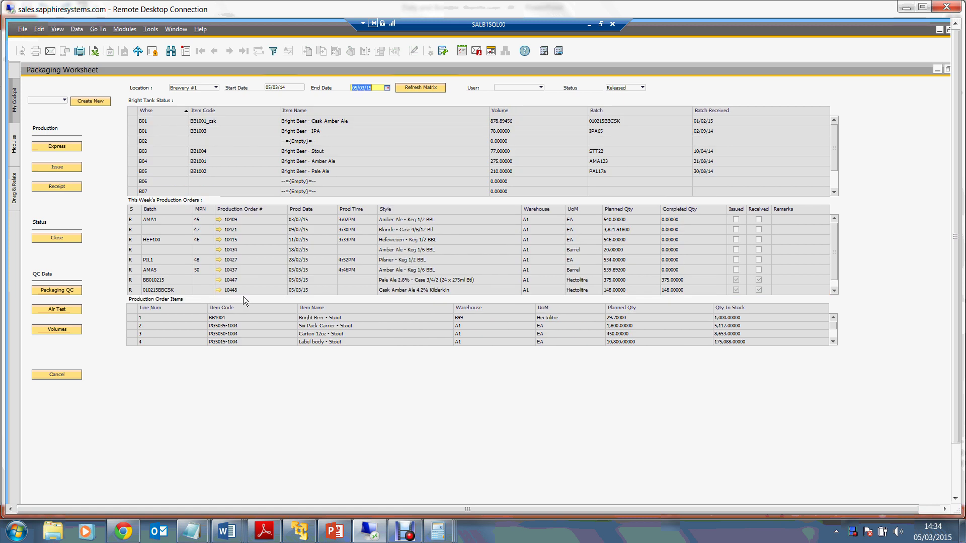
- Open the Stout 8% production order and examine its Duty_Standard and Duty_High component lines
scroll(360, 274, "down", 1)
left_click(132, 291)
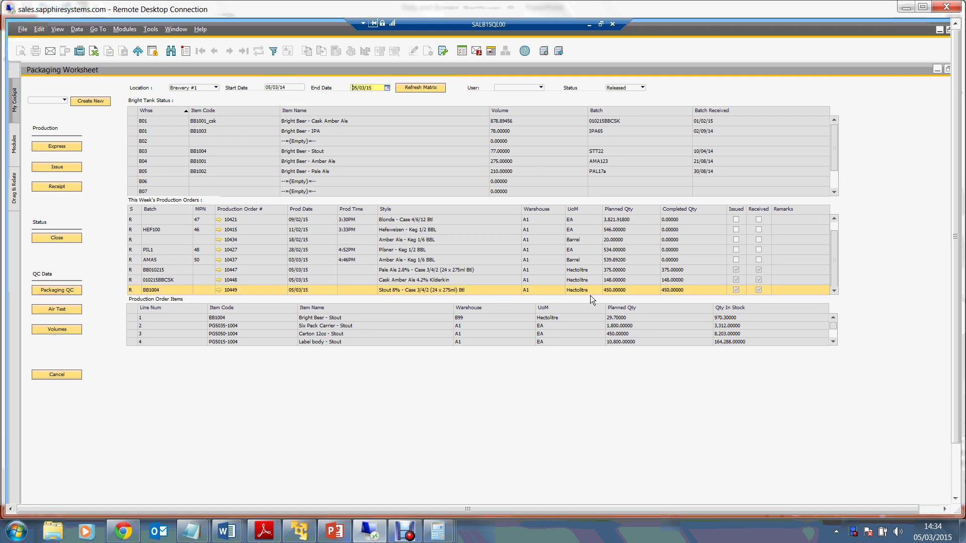
left_click(754, 290)
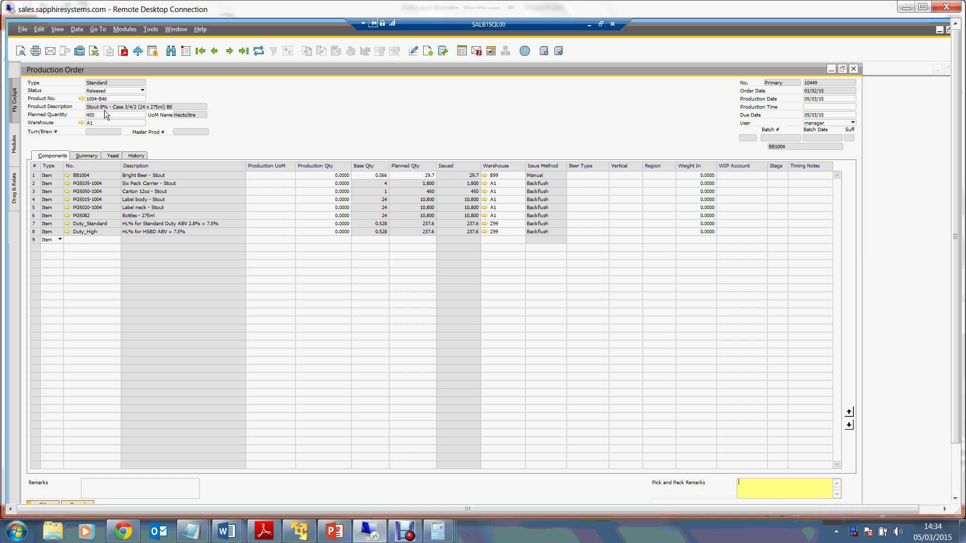
left_click(428, 181)
left_click(88, 229)
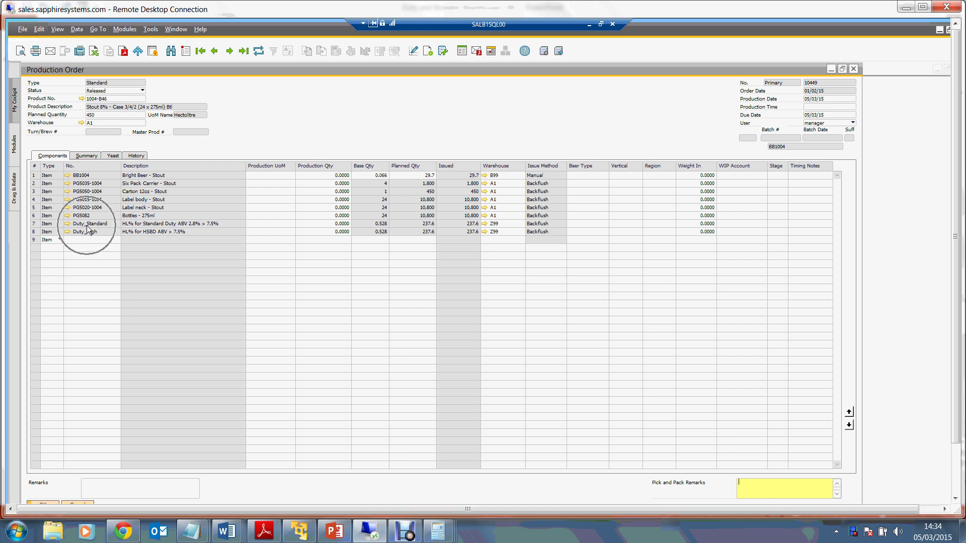
left_click(88, 233)
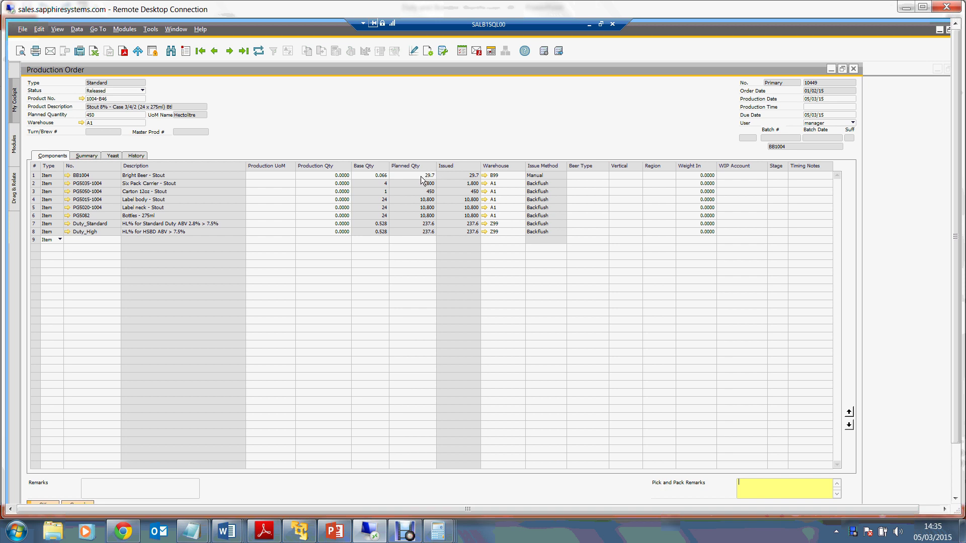
- Check the item cost in the Duty_High item's stock data and close the item record
left_click(428, 235)
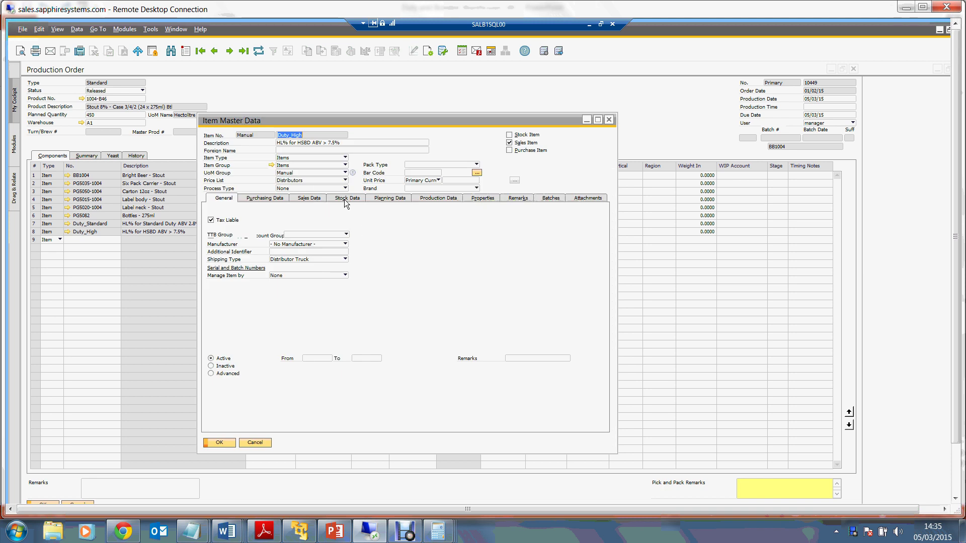
left_click(347, 199)
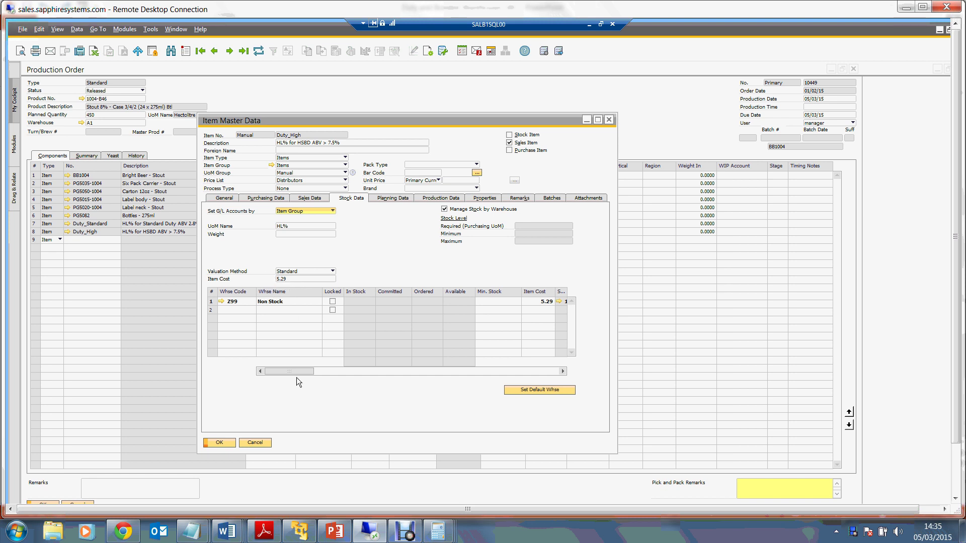
left_click(255, 443)
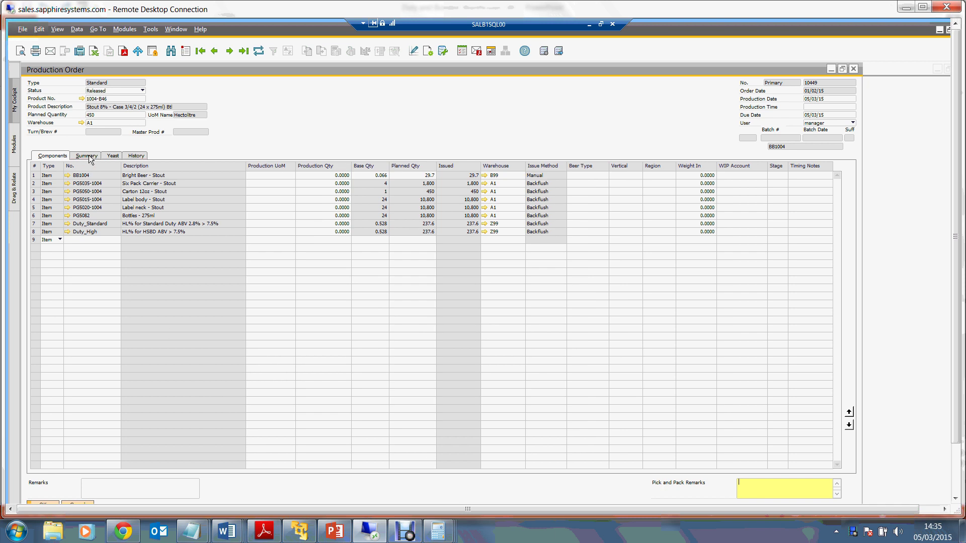
- Review the Stout order's cost summary and the stock postings behind its actual item component cost
left_click(90, 157)
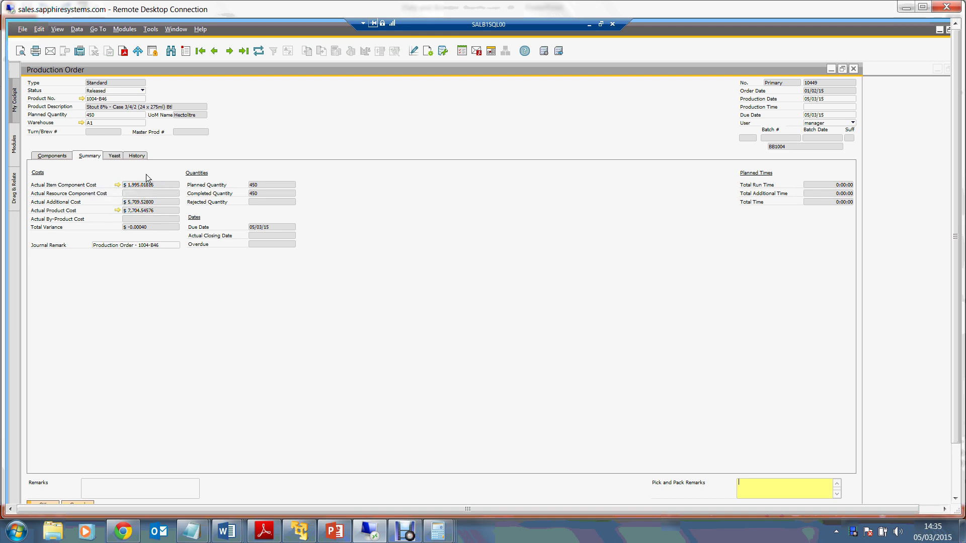
left_click(118, 185)
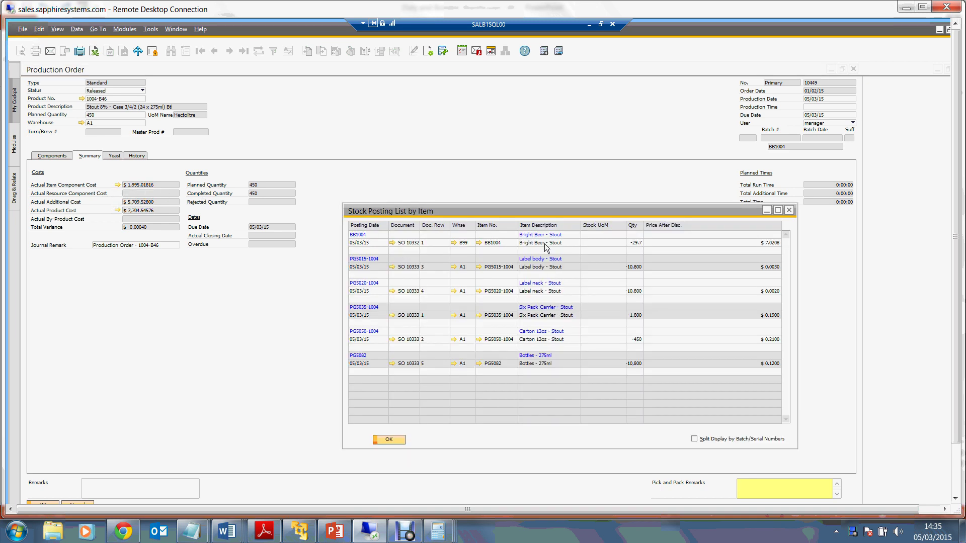
left_click(389, 440)
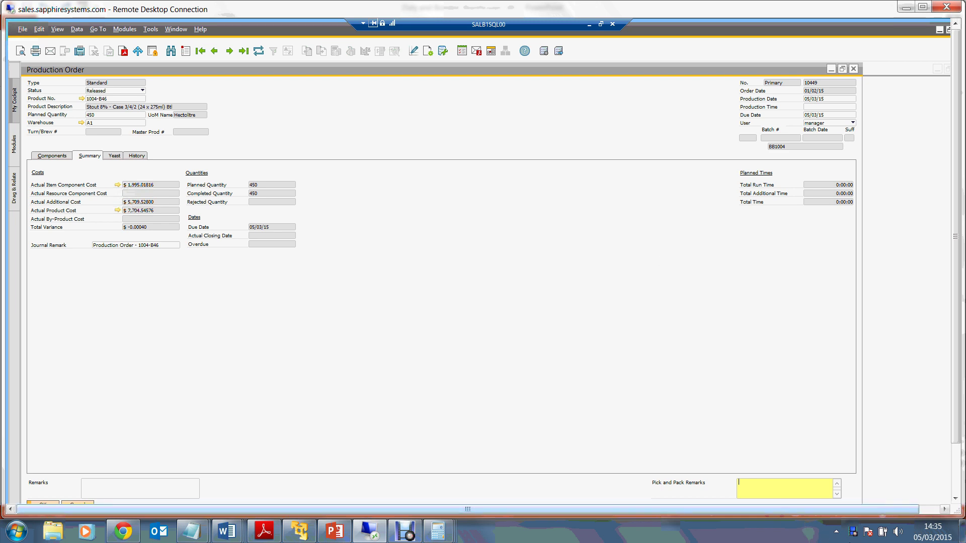
right_click(866, 534)
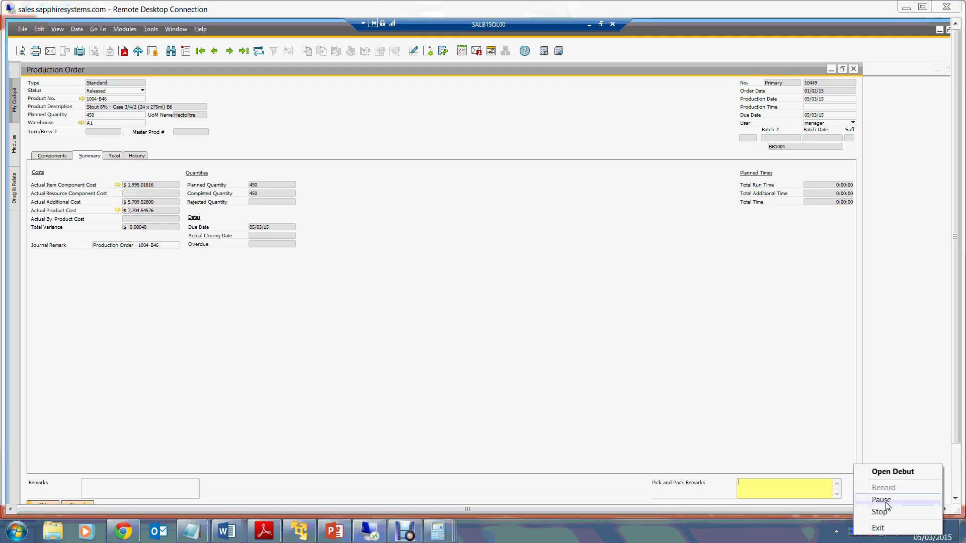
left_click(888, 505)
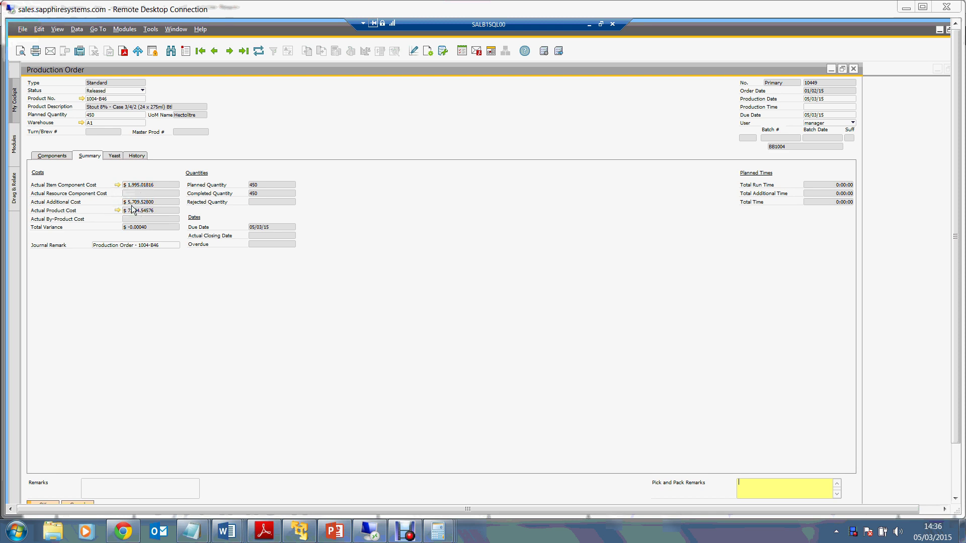
- Switch to PowerPoint and compare the order's actual additional cost with the total duty payable on the Example 3 slide
left_click(134, 204)
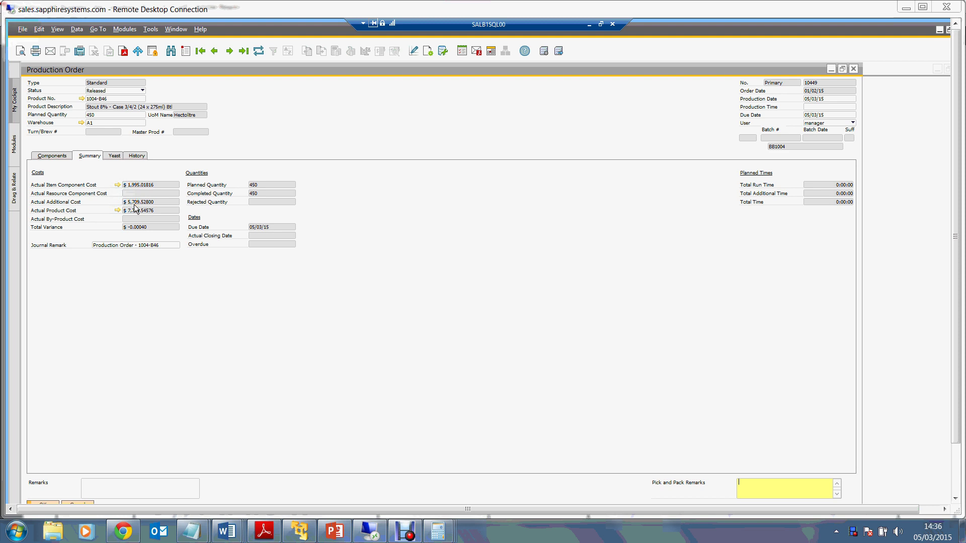
left_click(335, 537)
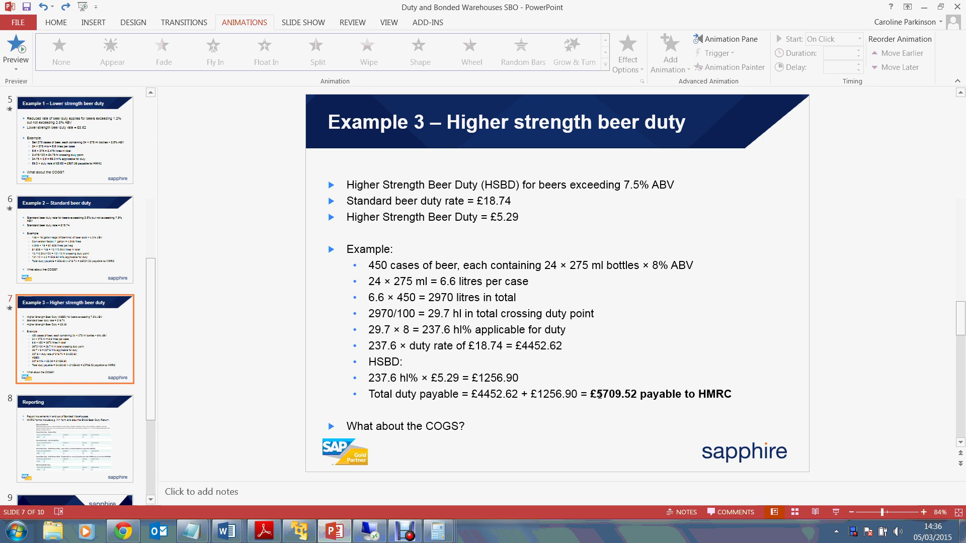
left_click_drag(600, 396, 634, 396)
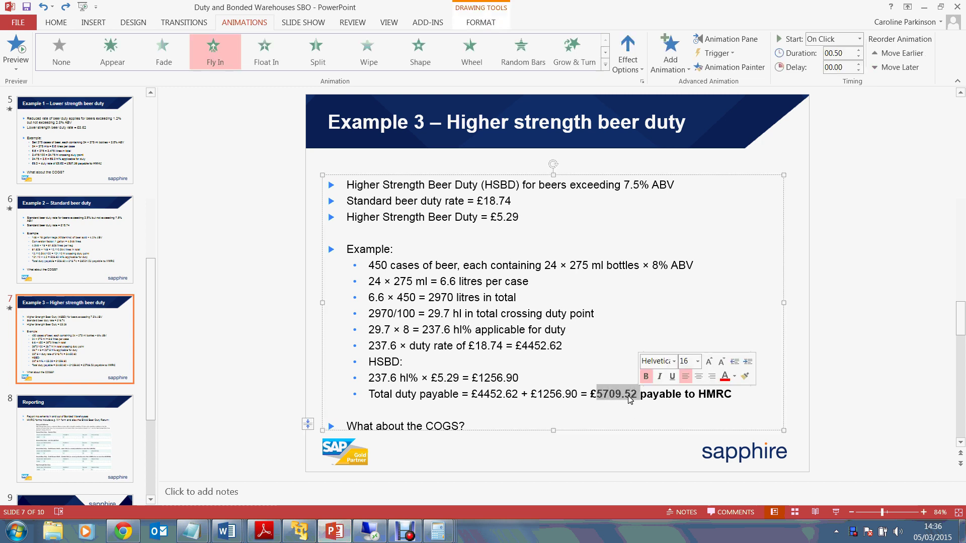
left_click(624, 395)
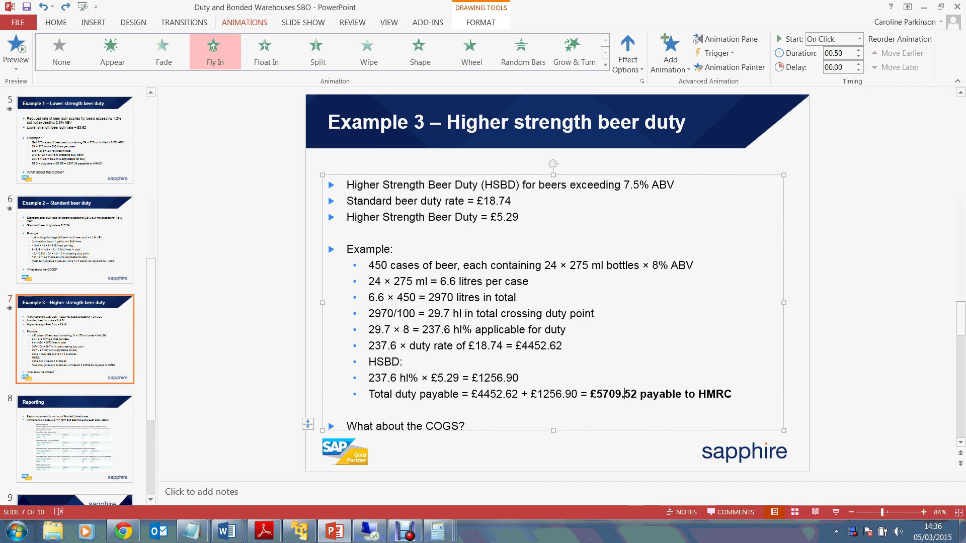
- Return to the remote desktop session, check the Stout order's actual additional and product costs, and close the order
left_click(405, 532)
left_click(398, 534)
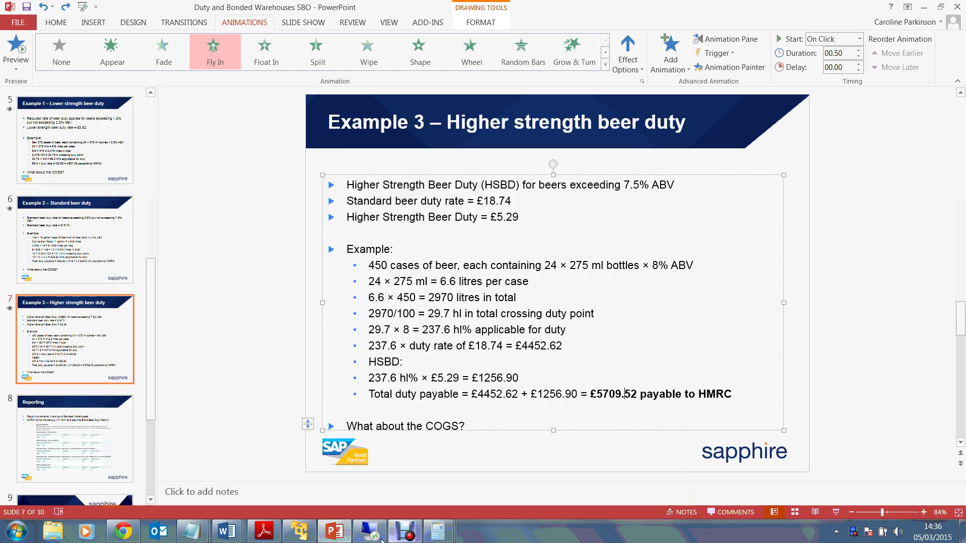
left_click(369, 532)
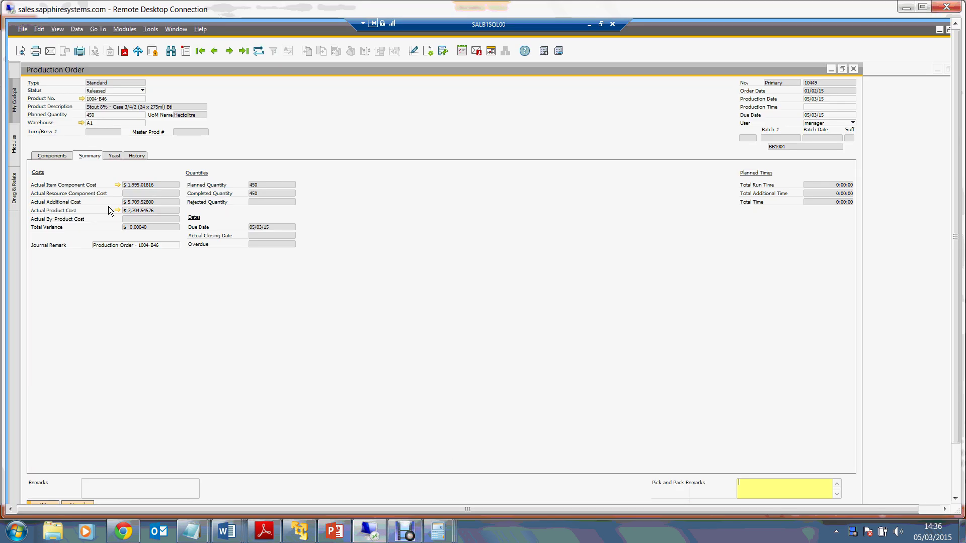
left_click(136, 215)
left_click(131, 203)
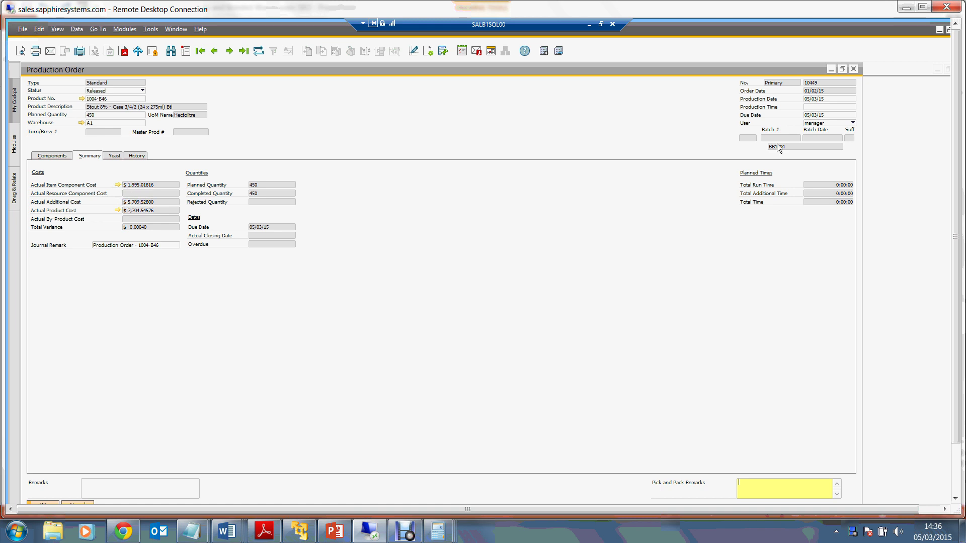
left_click(853, 69)
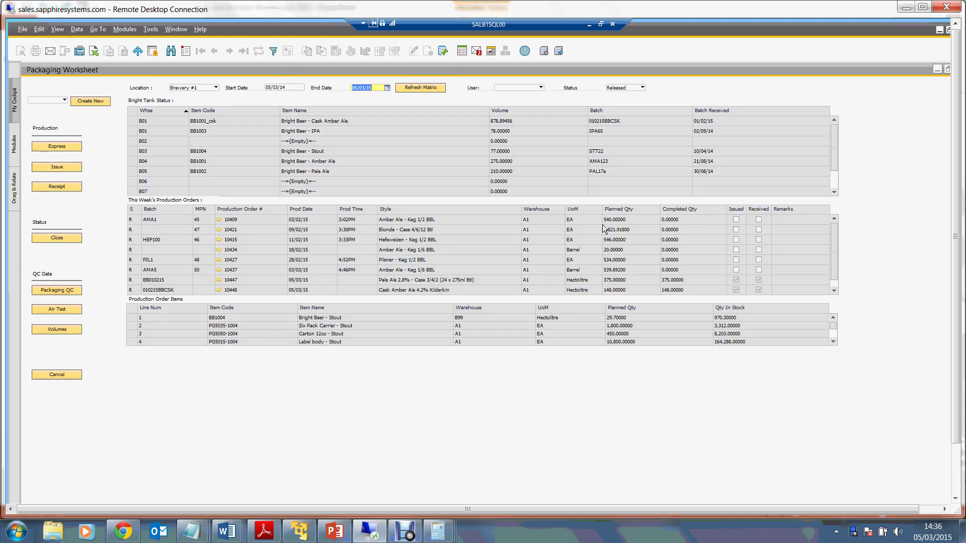
- Minimize the Packaging Worksheet and restore the minimized sales order for Fox Distributing Co
left_click(938, 70)
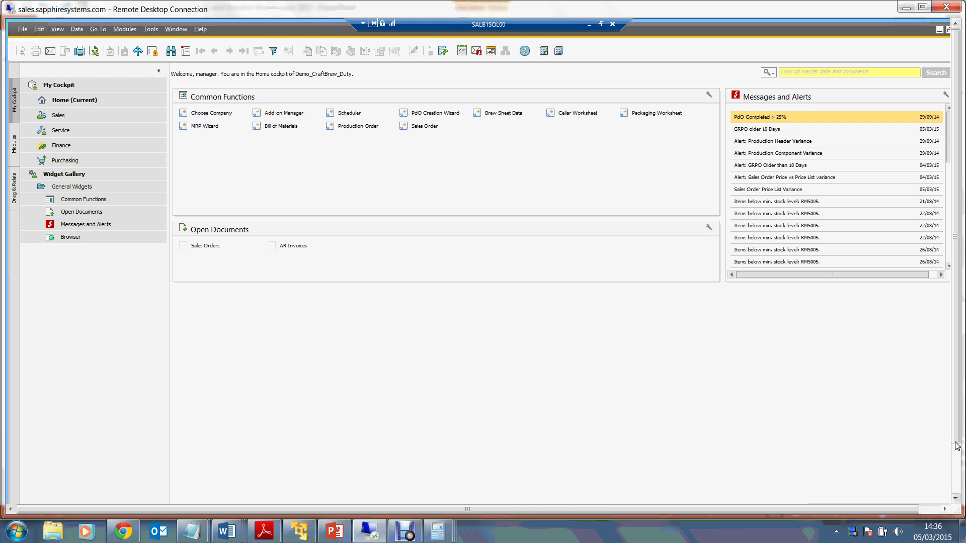
left_click(959, 483)
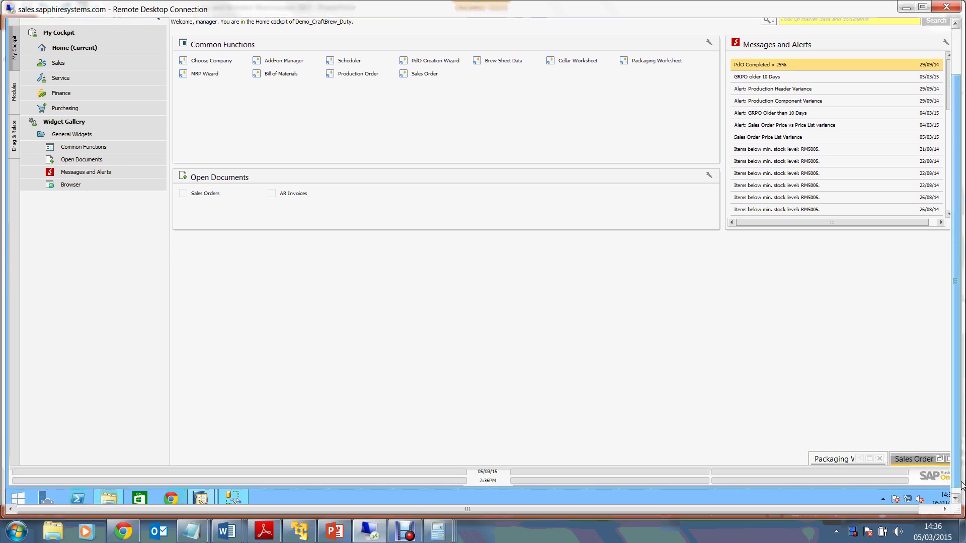
left_click(939, 458)
left_click_drag(955, 461, 955, 410)
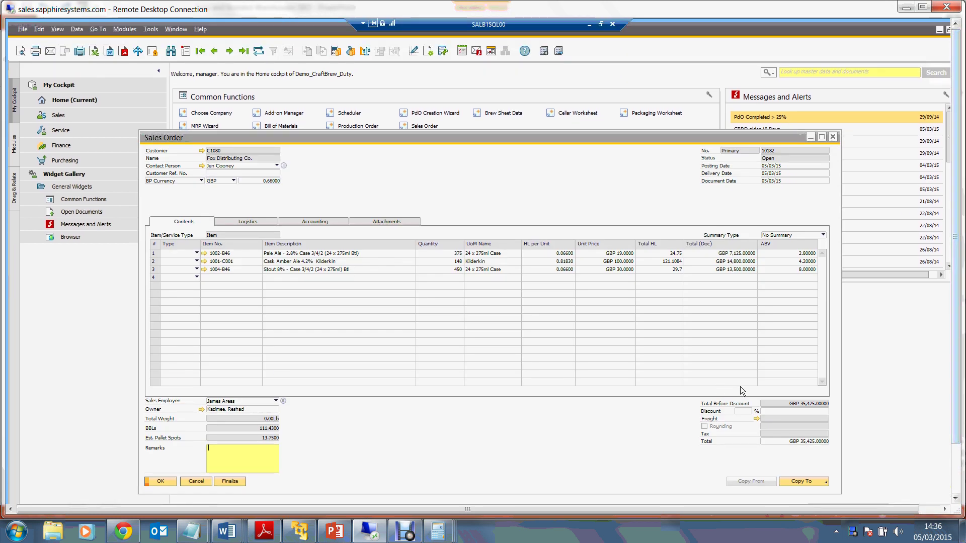
- Allocate 121.1084 from batch 010215BBCSK to the sales order's Cask Amber Ale line and save the batch selection
left_click(452, 263)
key("ctrl+Tab")
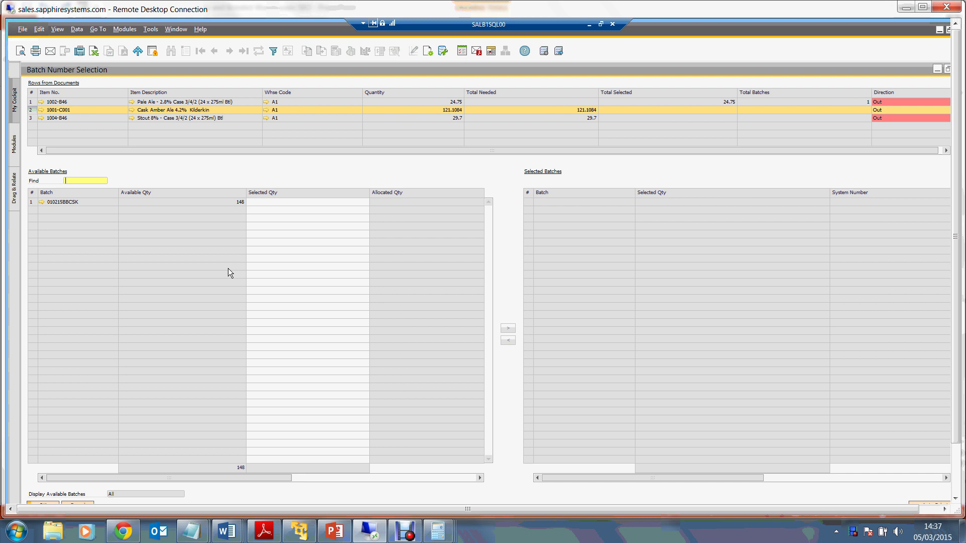
left_click(31, 202)
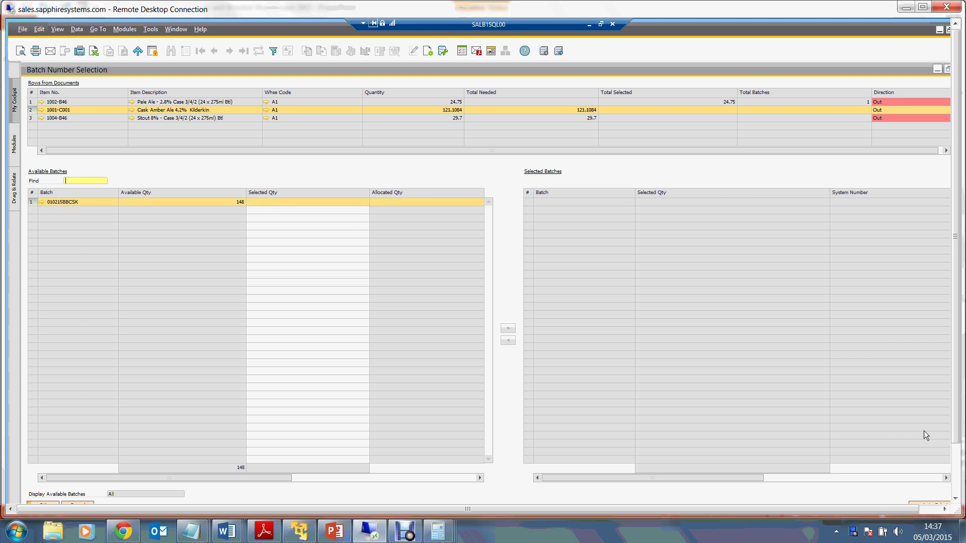
left_click(931, 502)
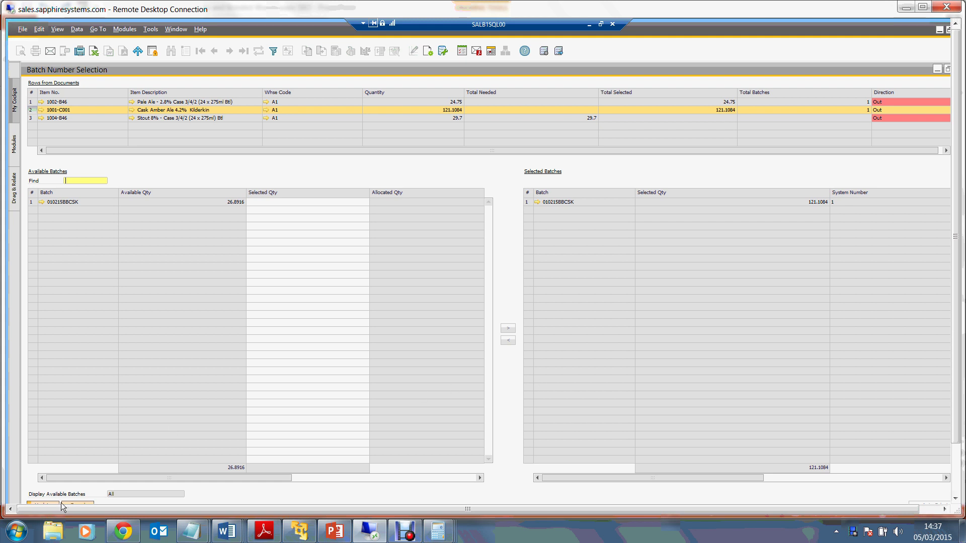
left_click(44, 502)
left_click(43, 502)
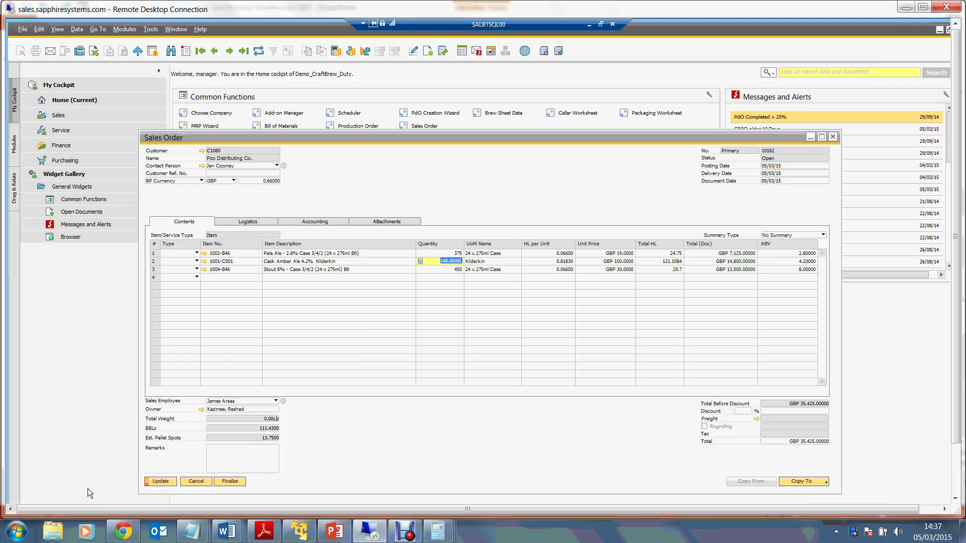
- Allocate 29.7 from batch BB1004 to the sales order's Stout 8% line, save the batch selection, and update the order
left_click(455, 270)
left_click(437, 293)
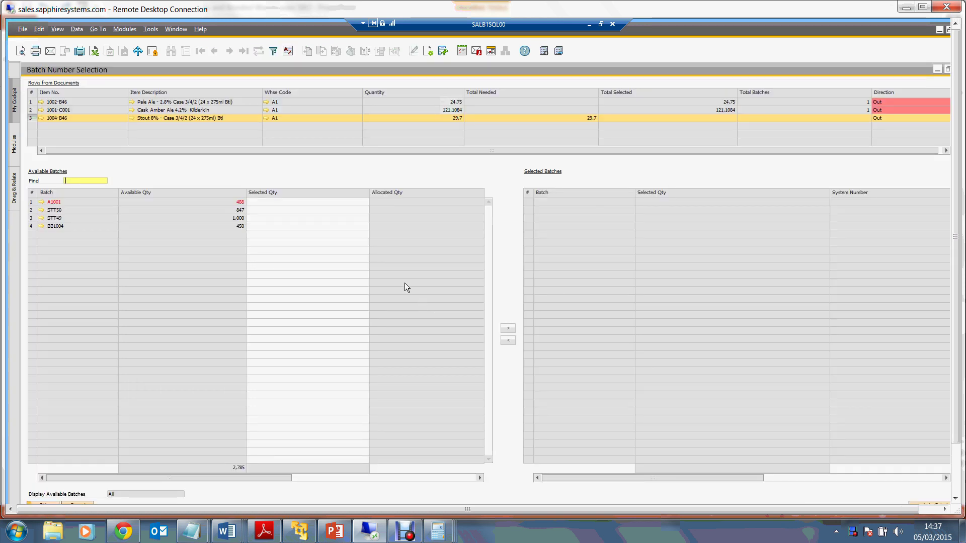
left_click(312, 227)
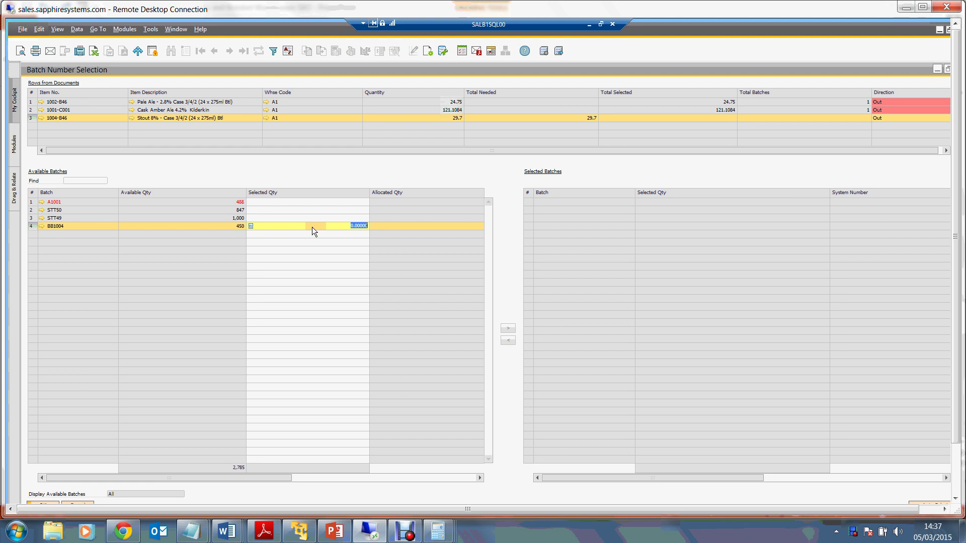
type("29.7")
key("Tab")
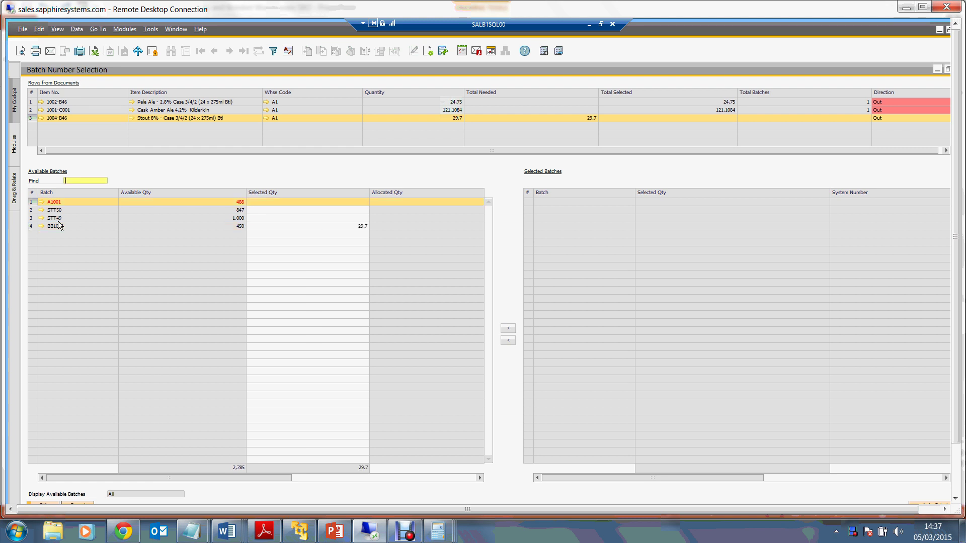
left_click(37, 226)
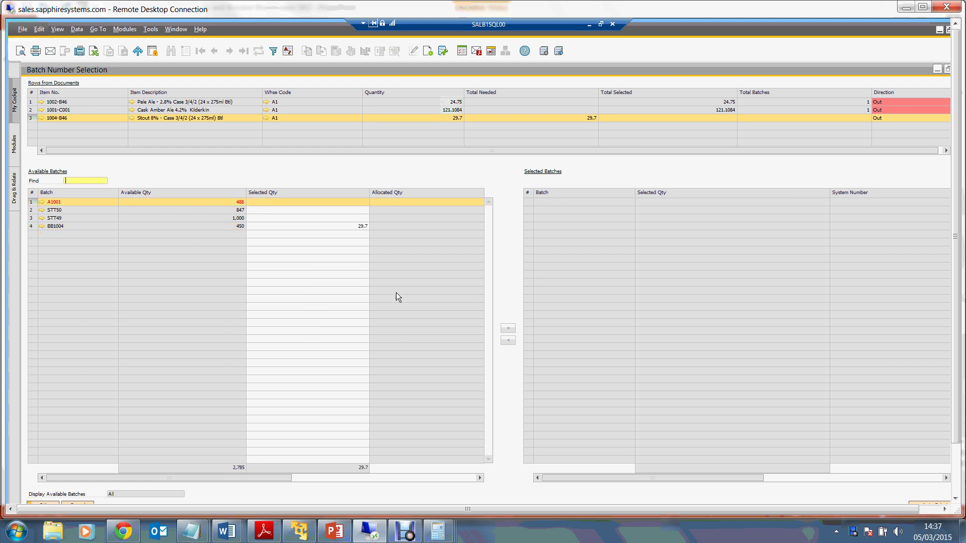
left_click(506, 330)
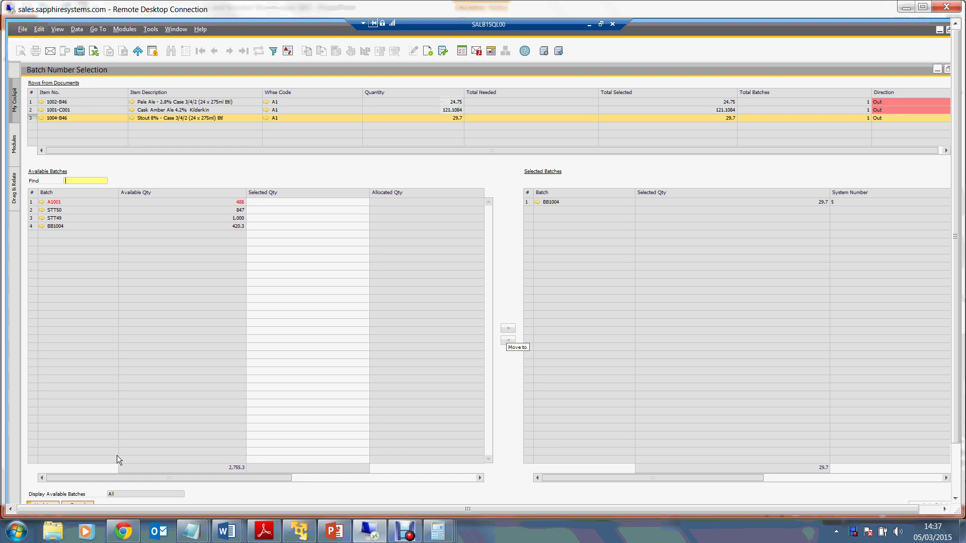
left_click(50, 504)
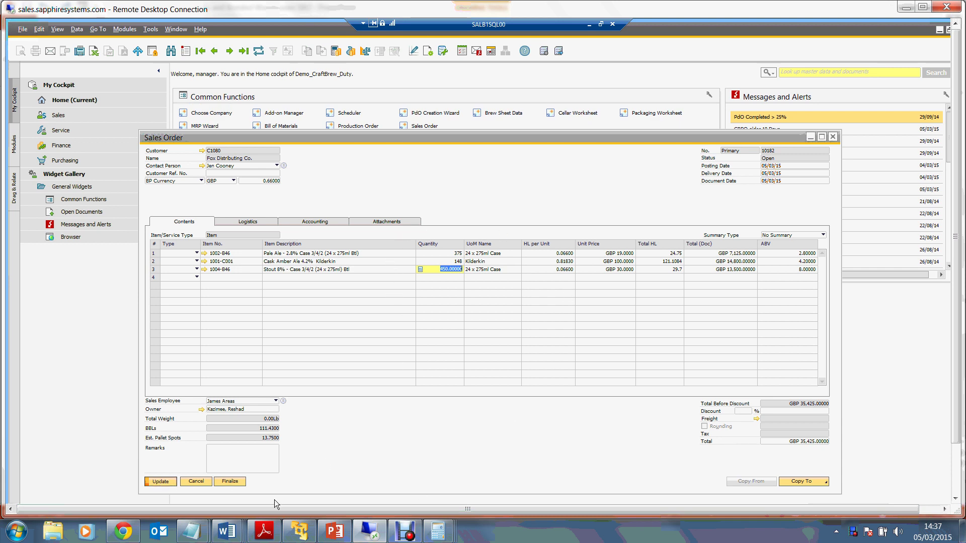
left_click(319, 444)
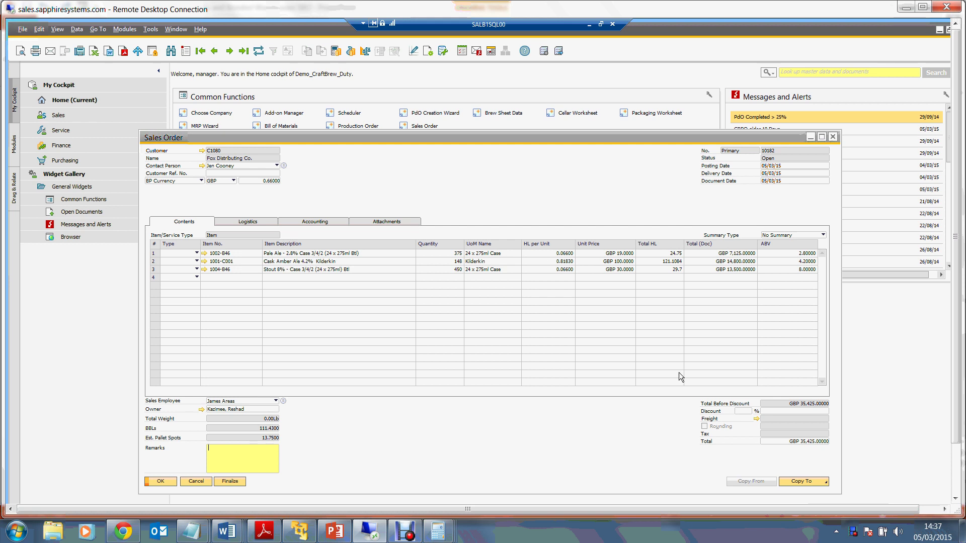
- Copy the sales order to a delivery and review the delivery's gross profit based on item cost
left_click(819, 483)
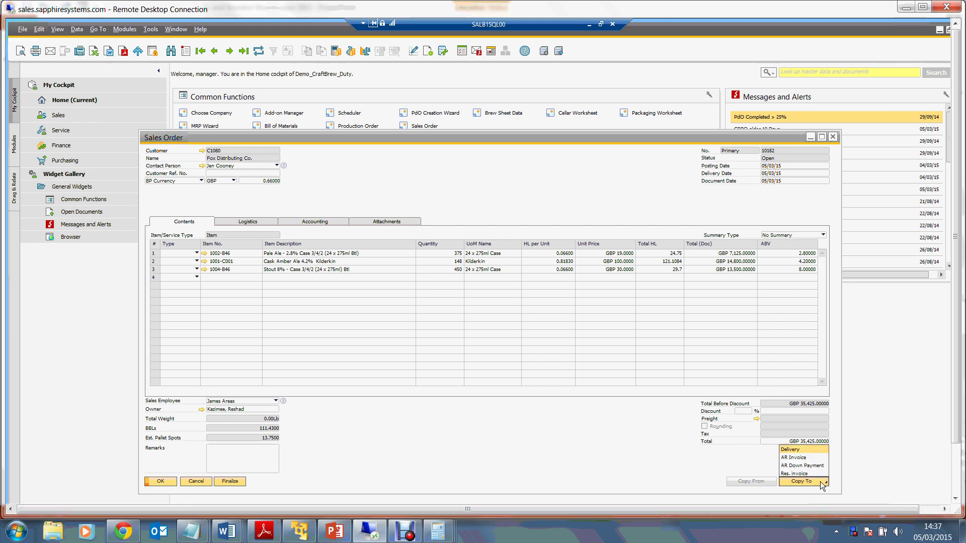
left_click(801, 451)
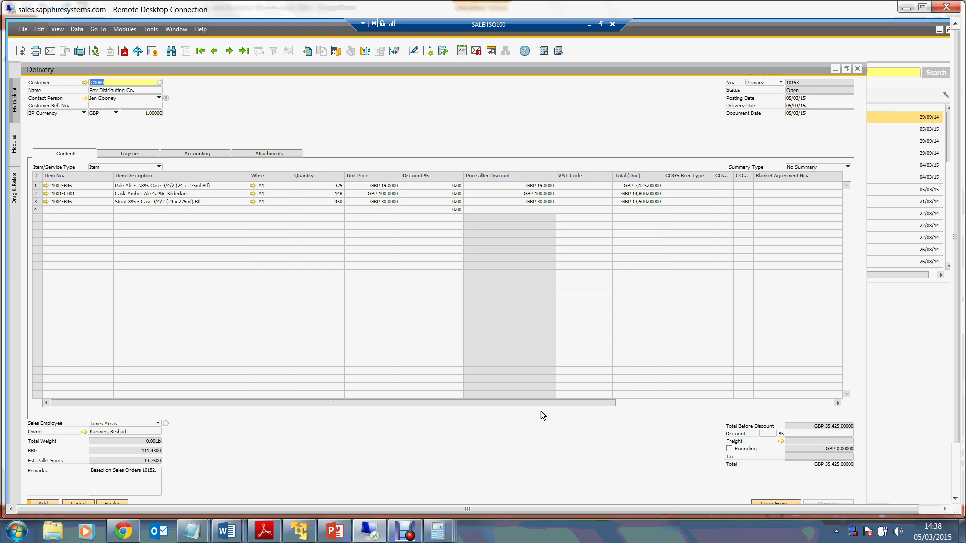
left_click(335, 52)
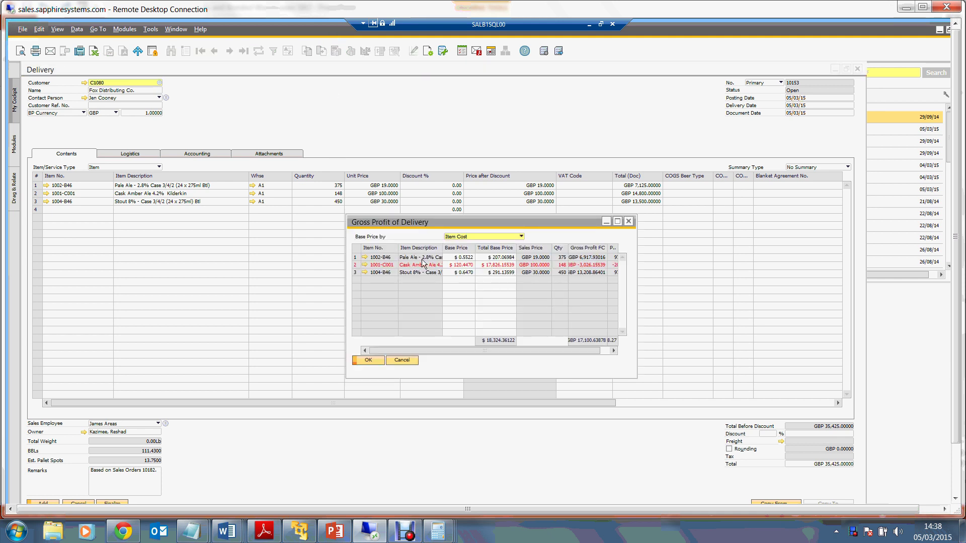
left_click(628, 223)
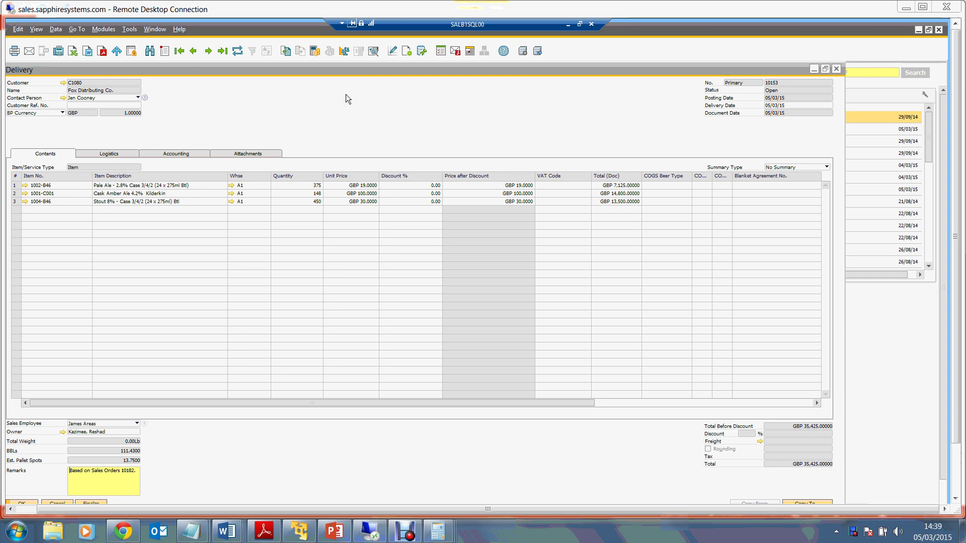
- Close the delivery and the sales order
left_click(837, 68)
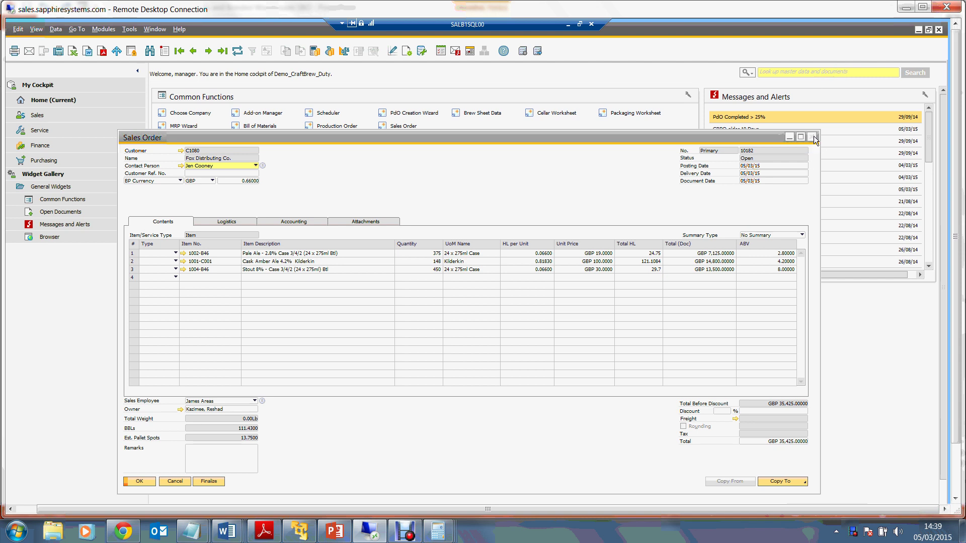
left_click(812, 137)
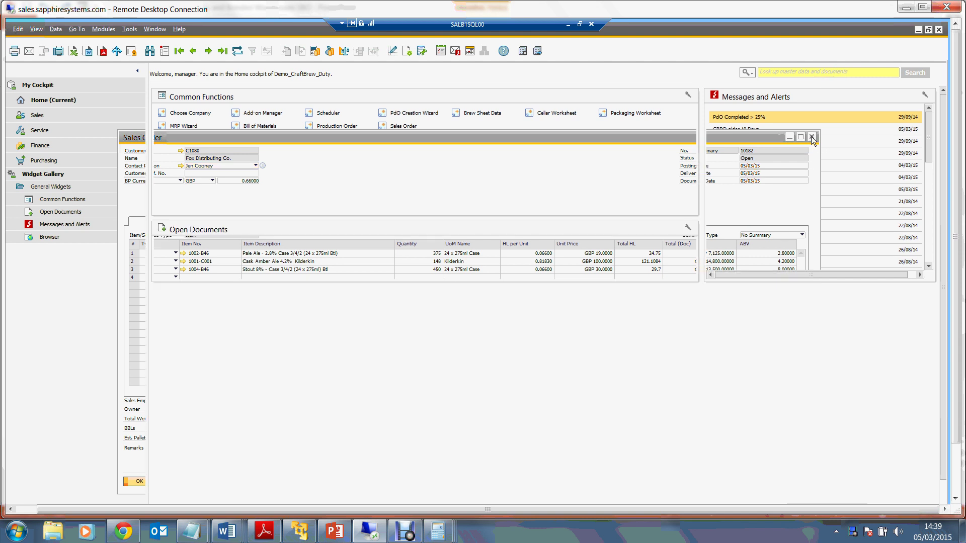
right_click(853, 531)
left_click(884, 513)
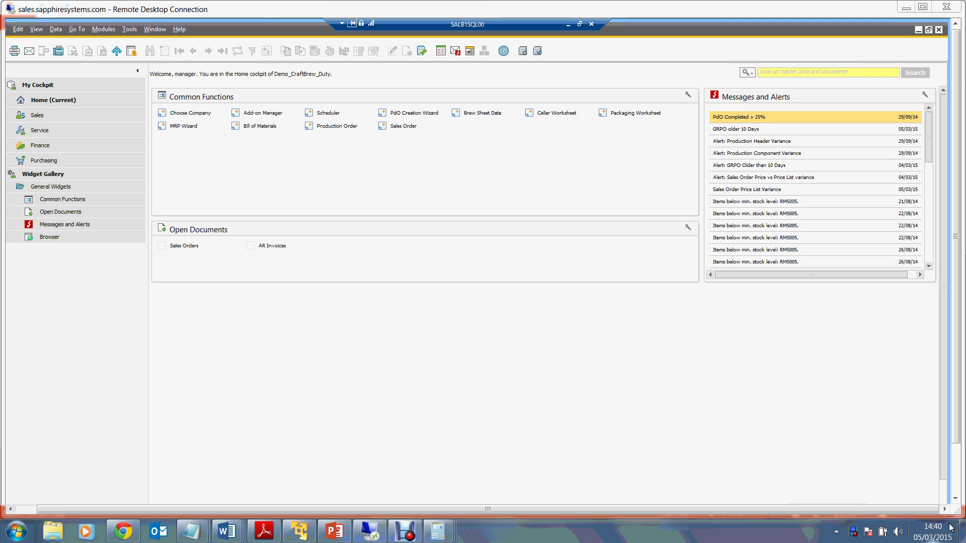
- Launch the Beer Duty Return - Standard Rate query from the HMRC Reports category of the Query Manager
left_click(422, 51)
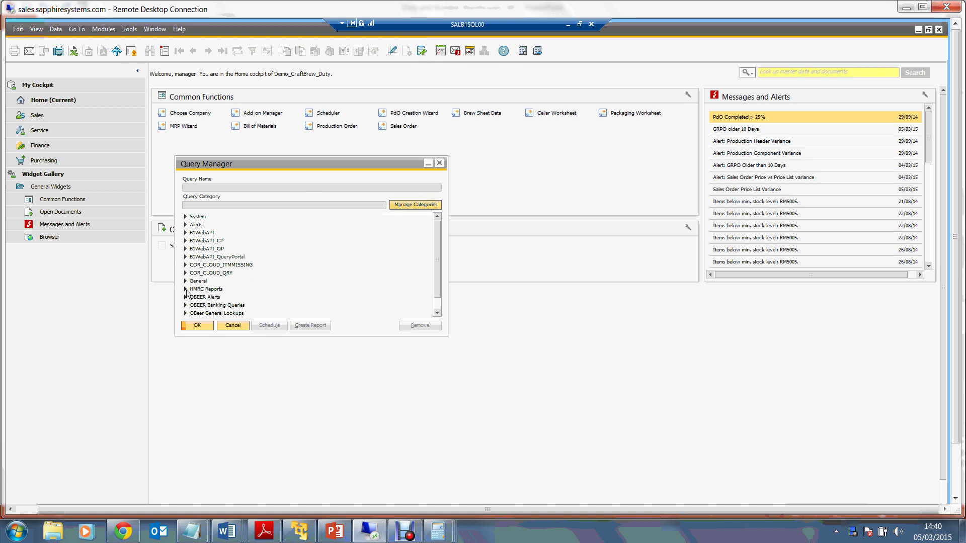
left_click(185, 290)
scroll(272, 292, "down", 1)
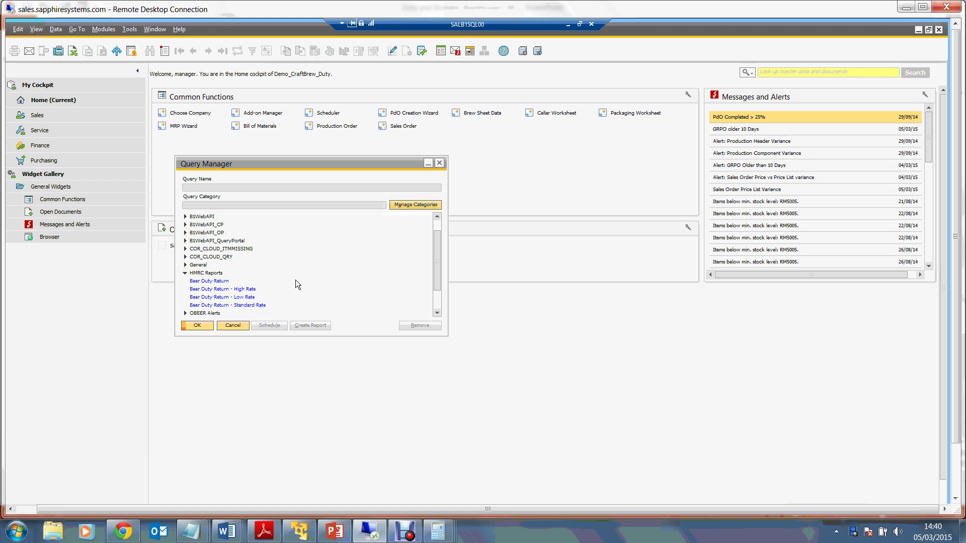
left_click(259, 305)
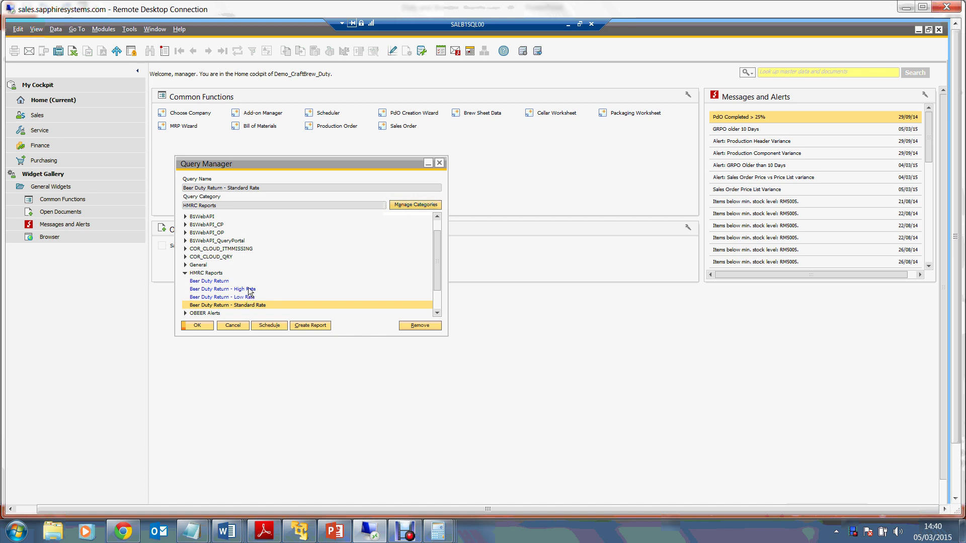
left_click(199, 326)
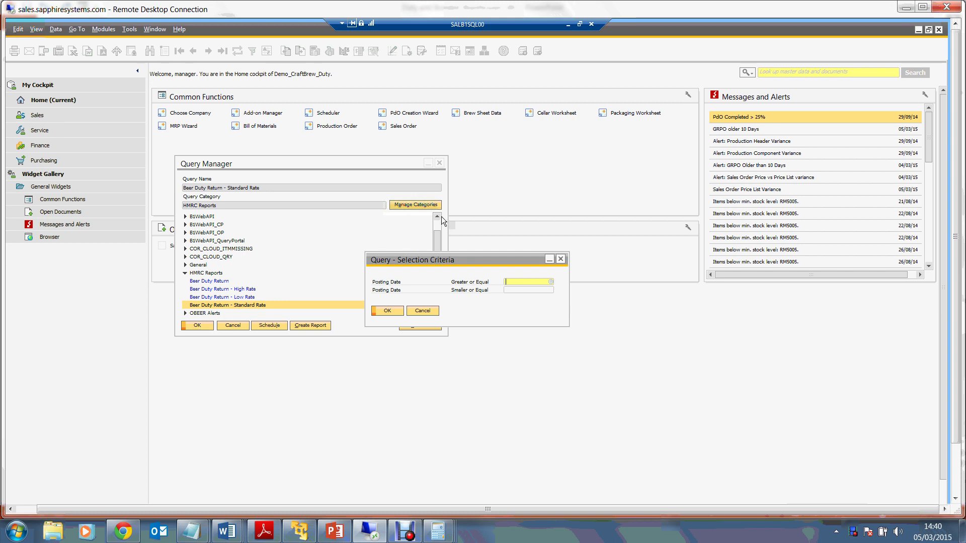
- Enter today's date in the query's posting date criteria and run the query
key("Tab")
type("t")
key("Tab")
left_click(387, 311)
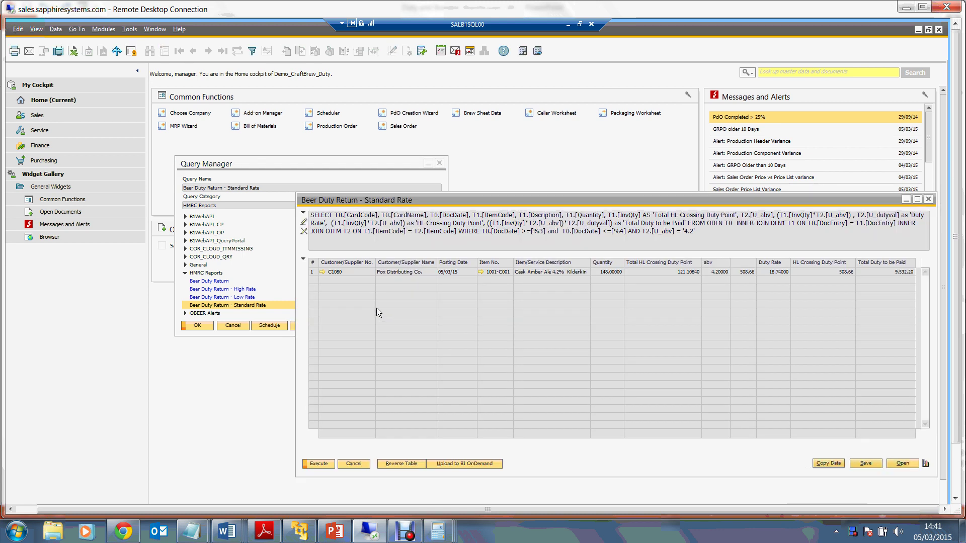
- Hide the query structure of the Beer Duty Return - Standard Rate report and maximize the report window
left_click(304, 212)
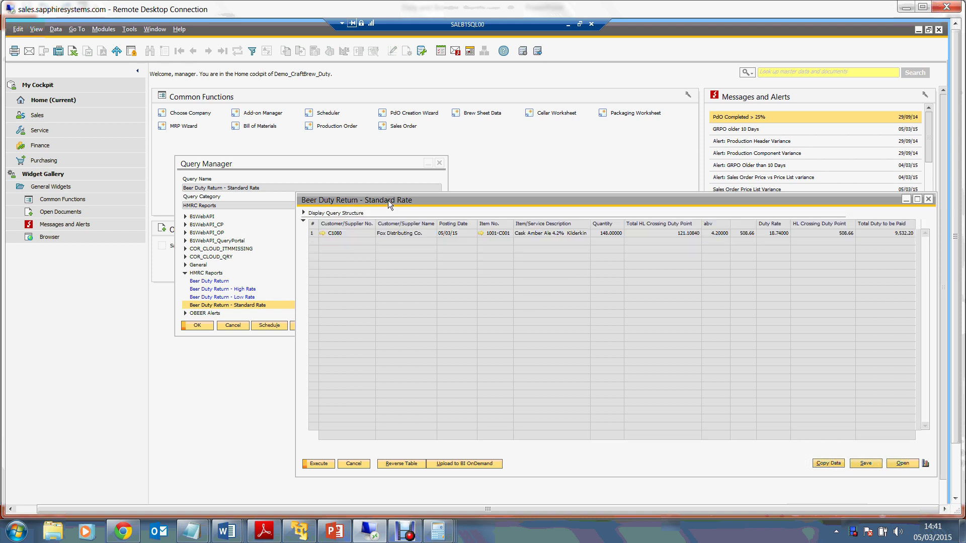
left_click_drag(388, 201, 313, 173)
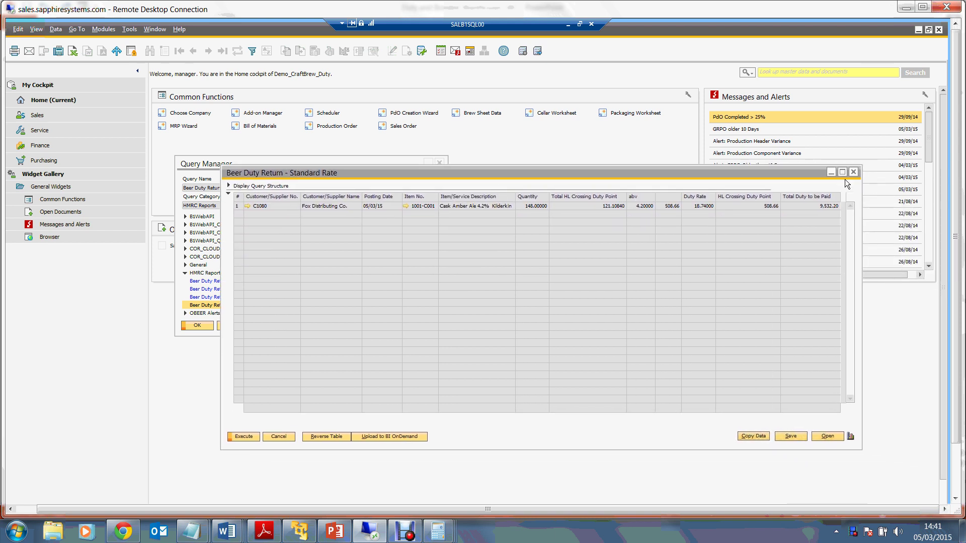
left_click(842, 173)
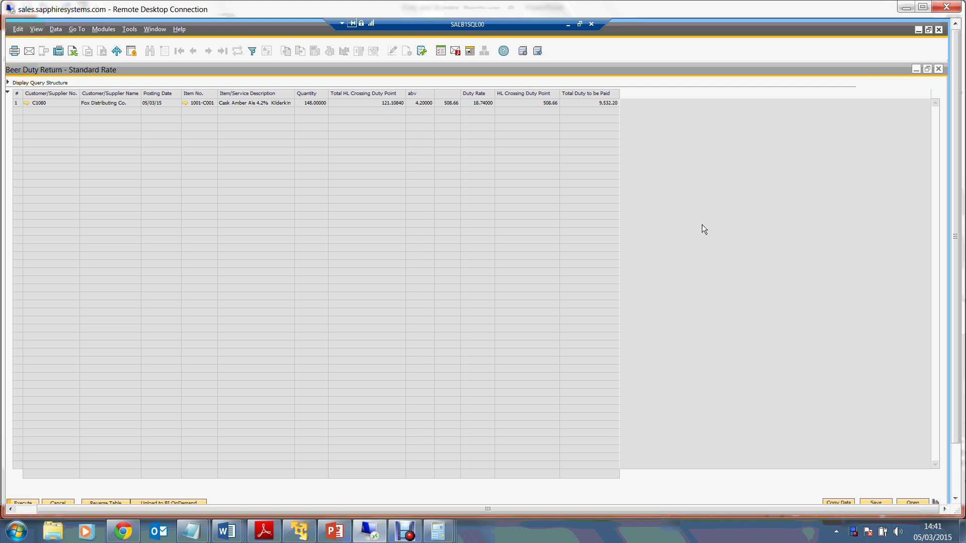
- Examine the report row's customer, posting date, quantity, total hectolitres and hectolitres crossing the duty point
left_click(44, 101)
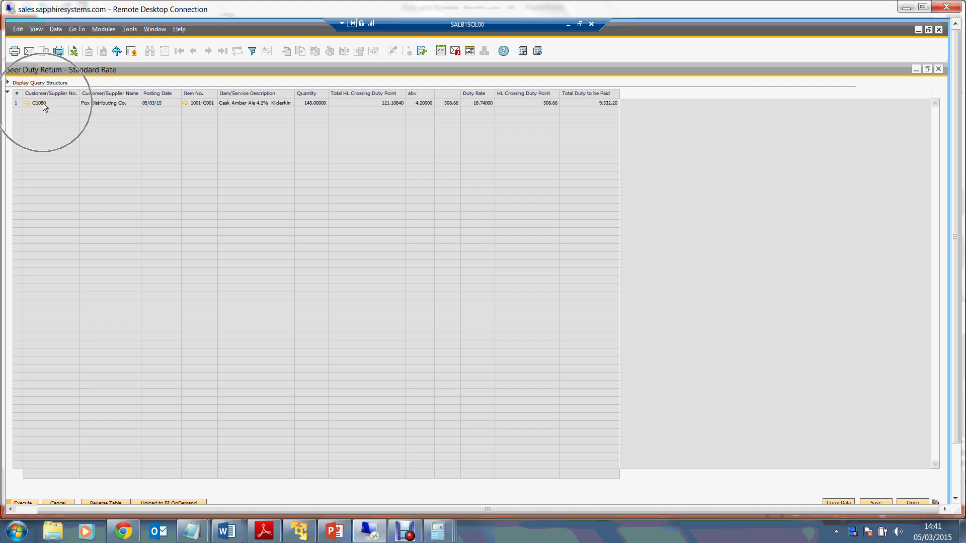
left_click(153, 105)
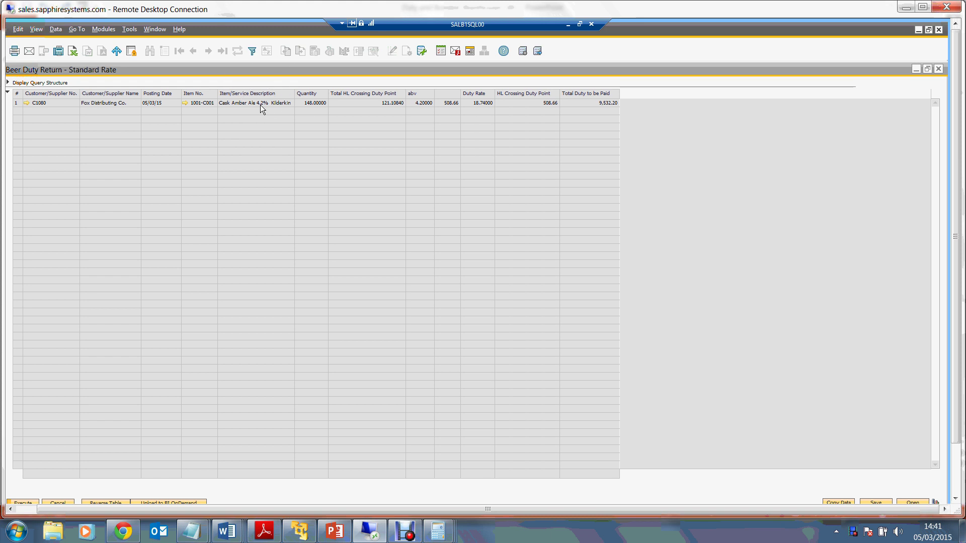
left_click(312, 103)
left_click(385, 103)
left_click(551, 104)
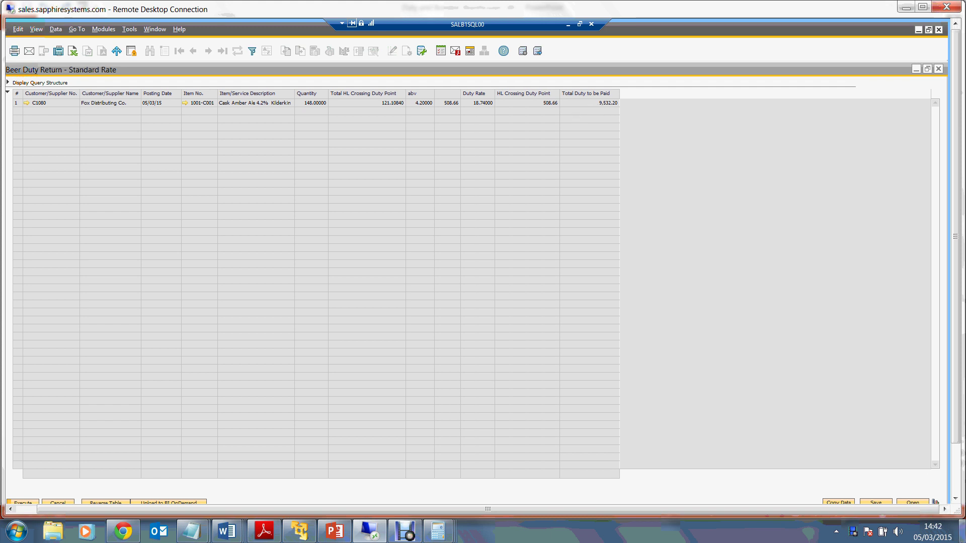
right_click(859, 532)
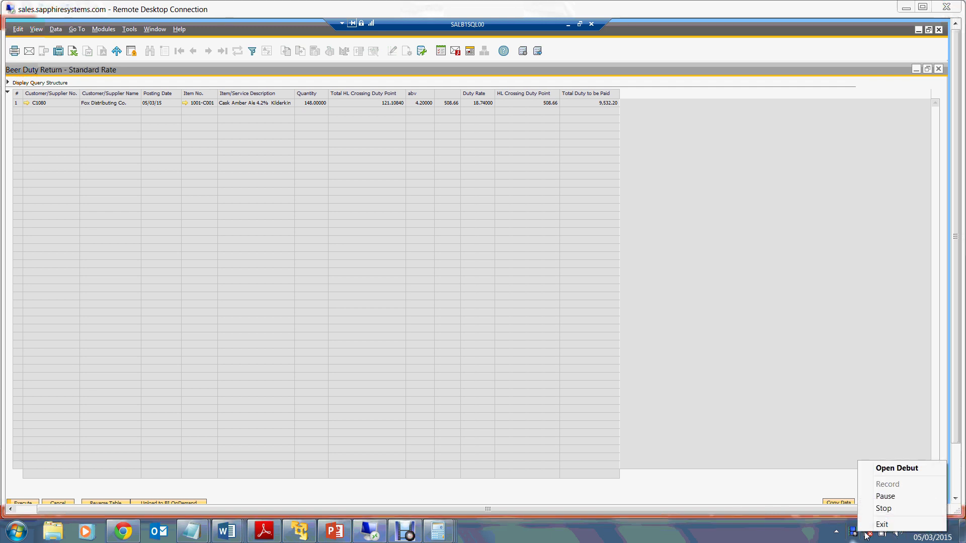
left_click(885, 496)
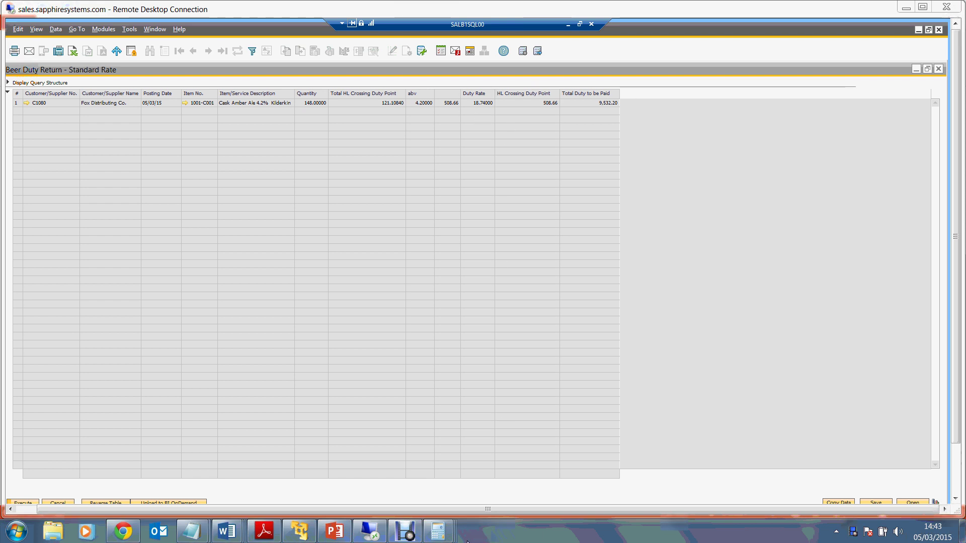
- Switch to PowerPoint, present from the Example 3 slide to the Reporting slide's EX46 Beer Duty Return form, and exit the slide show
left_click(335, 532)
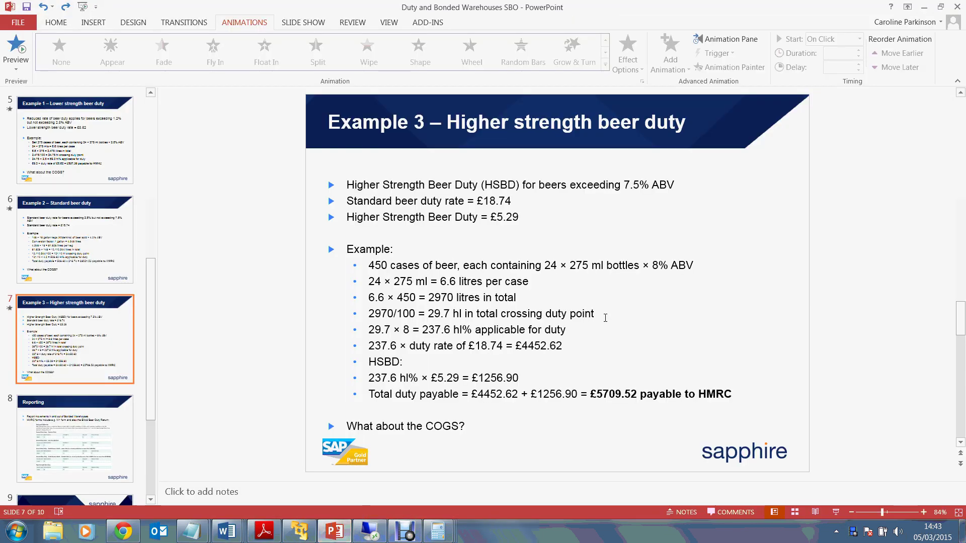
left_click(835, 512)
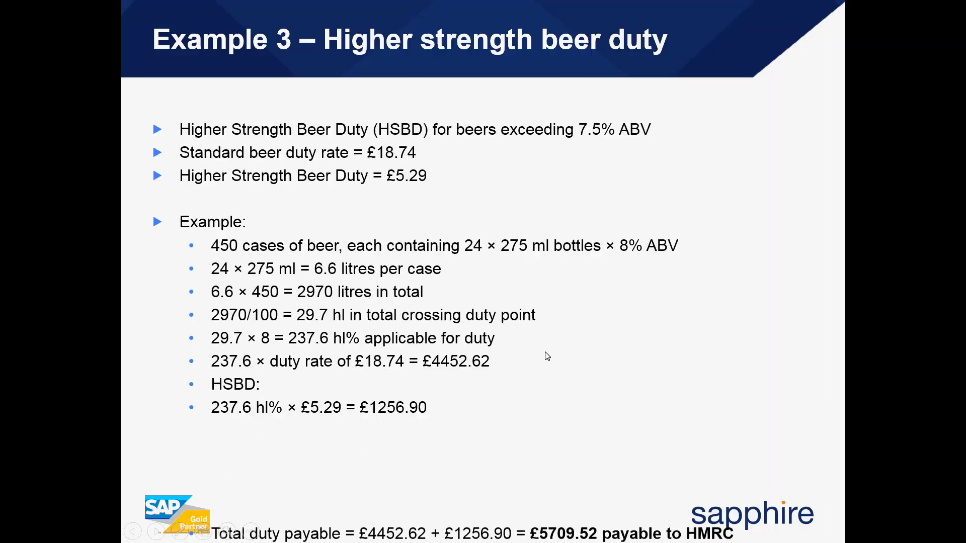
left_click(547, 357)
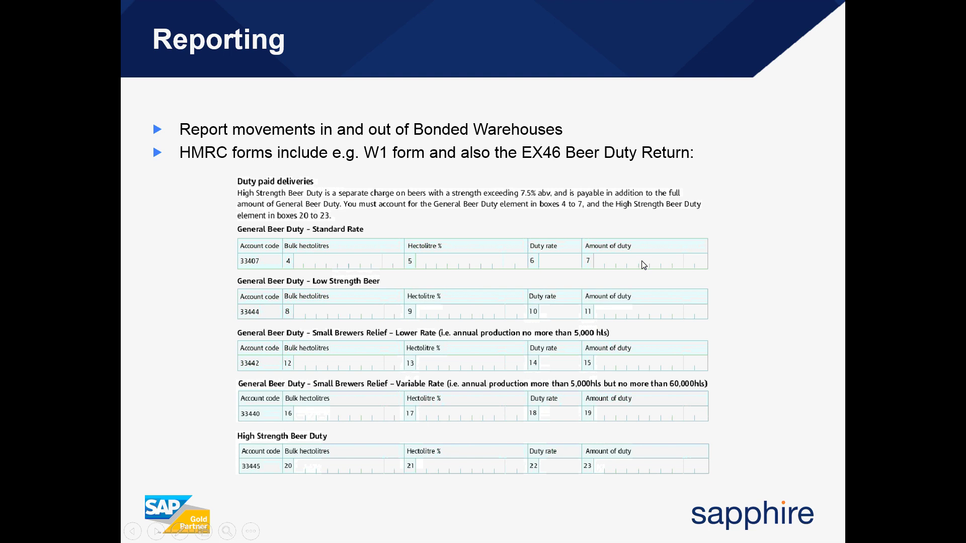
key("Escape")
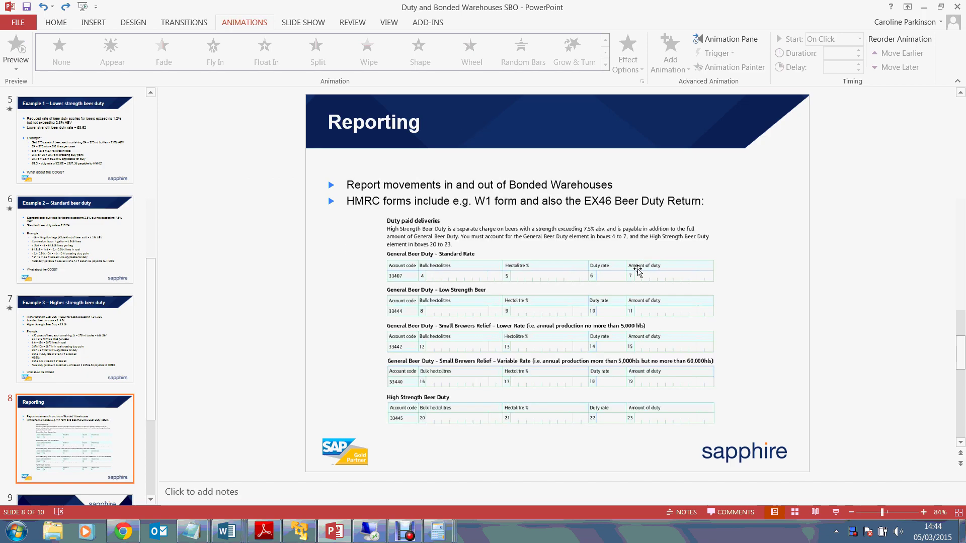
- Return to the remote desktop session, check the report's hectolitres crossing duty point and duty rate, and close the report and Query Manager
left_click(366, 537)
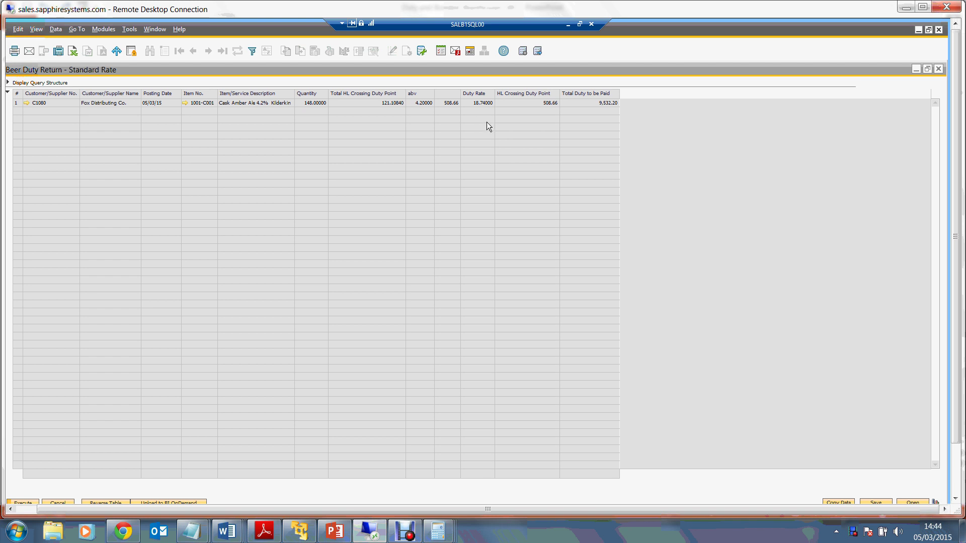
left_click(534, 107)
left_click(485, 106)
left_click(939, 67)
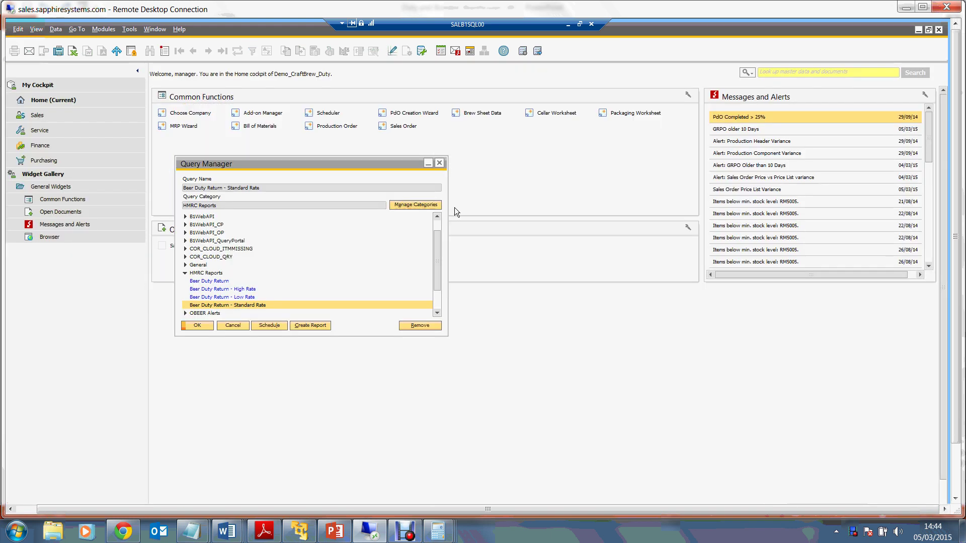
left_click(439, 163)
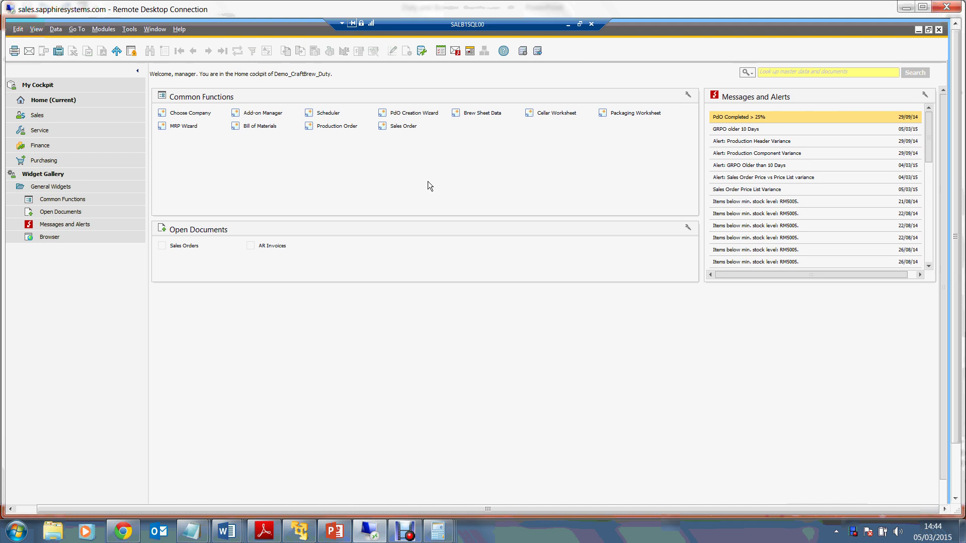
- Open the most recent sales order for Fox Distributing Co. and view the Pale Ale item 1002-B46's master data in a maximized window
left_click(397, 126)
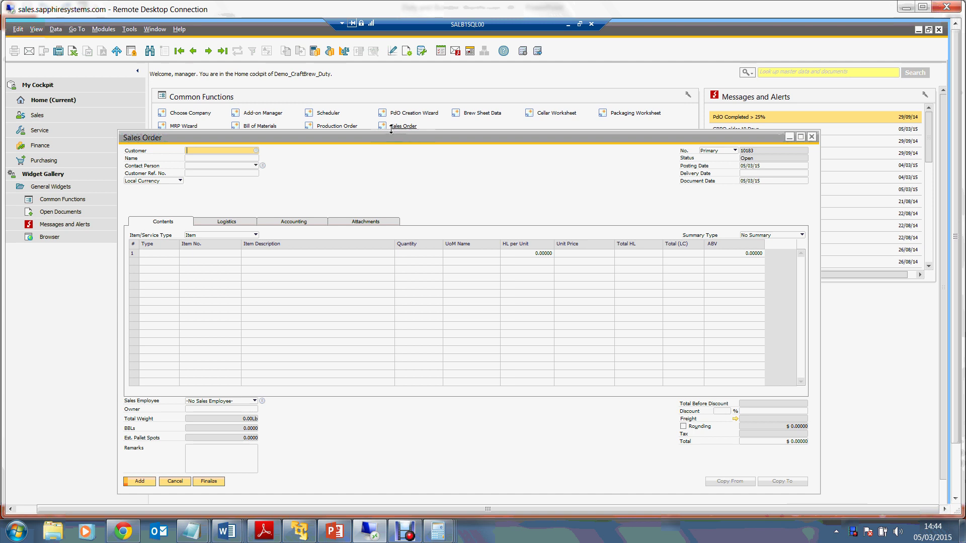
key("Page_Up")
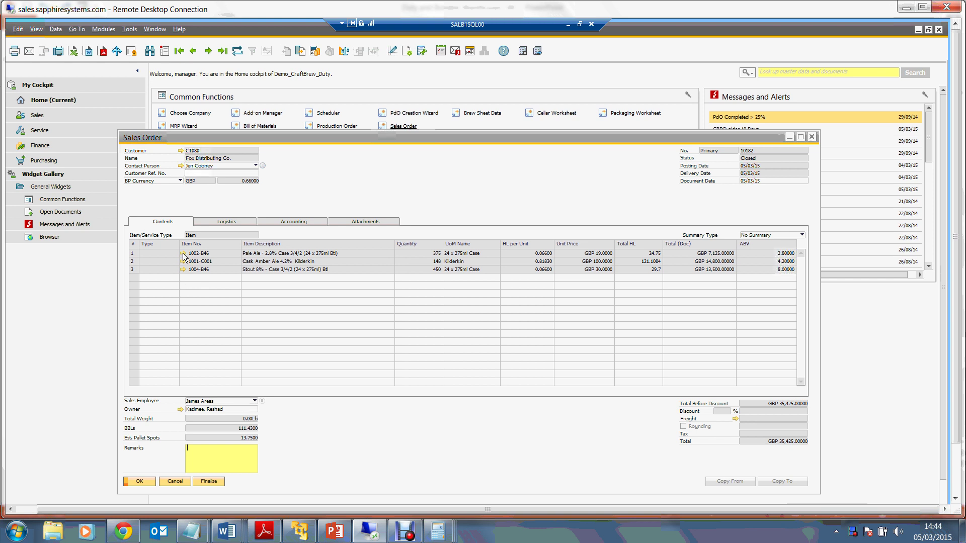
left_click(183, 254)
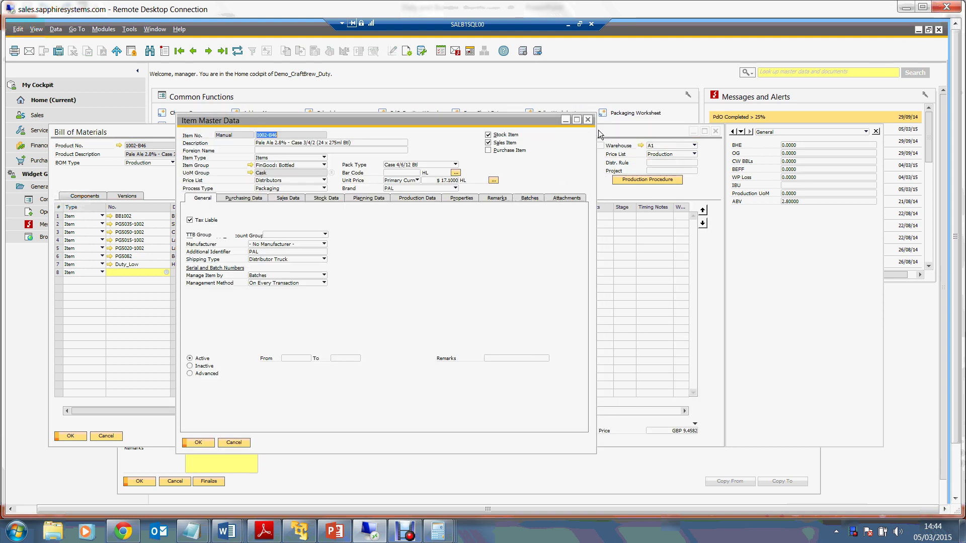
left_click(577, 120)
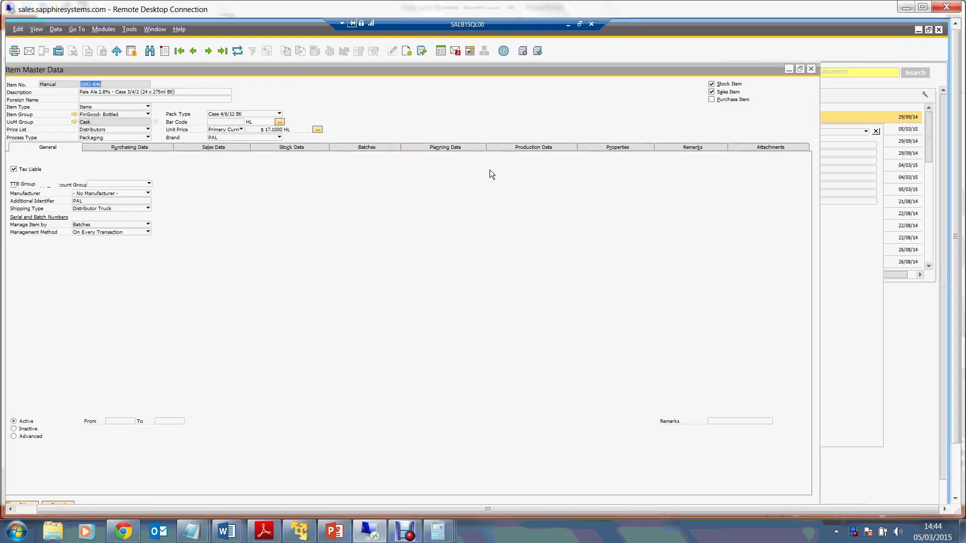
- Run the Stock Audit Report for item 1002-B46 and expand its warehouse A1 transactions through to the latest postings
right_click(445, 101)
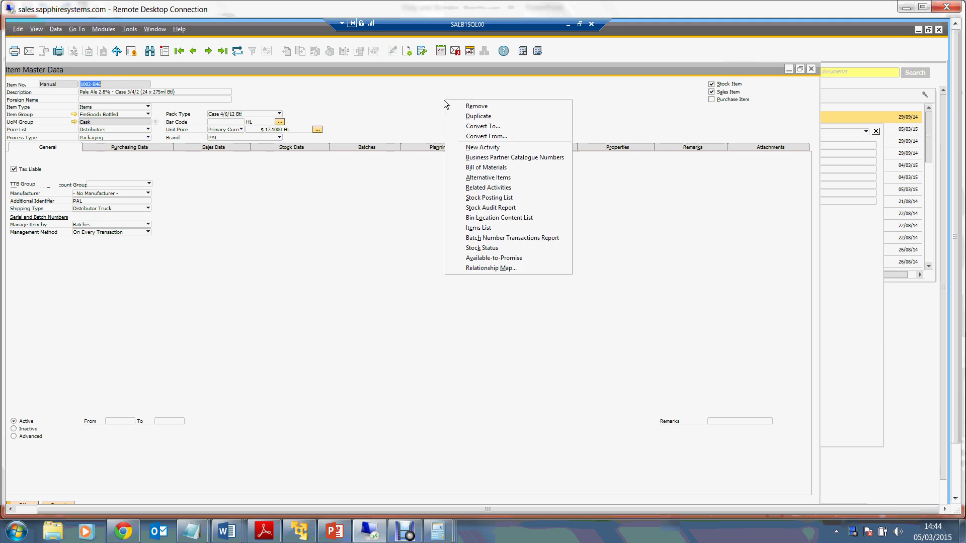
left_click(492, 208)
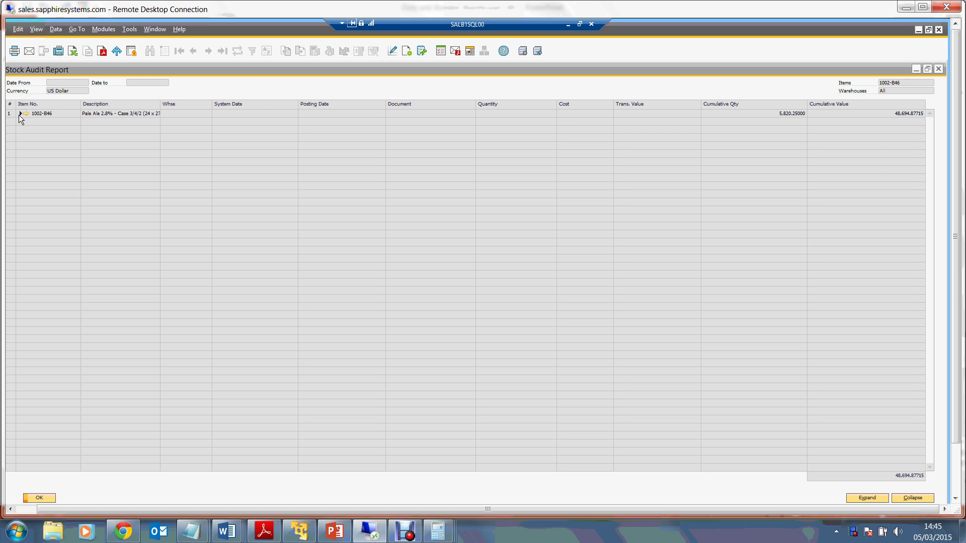
left_click(20, 114)
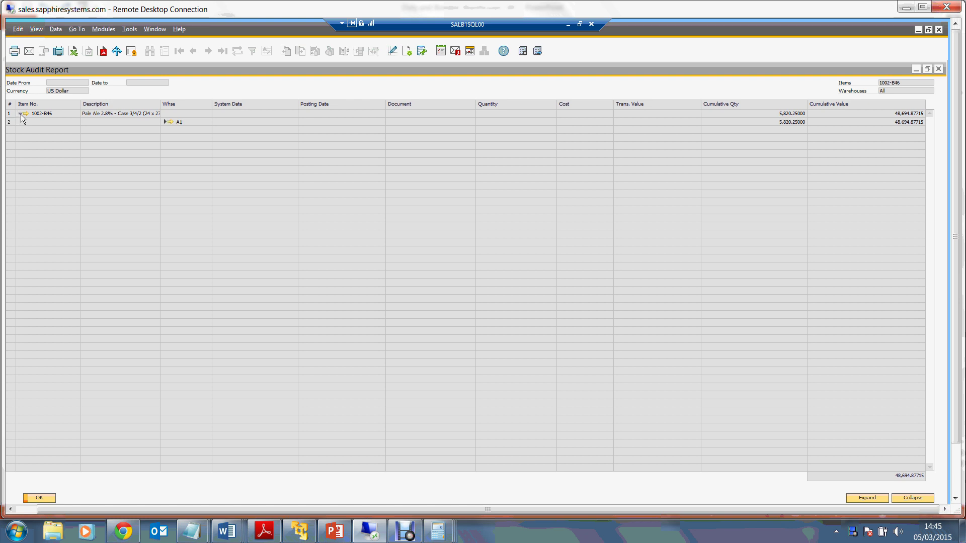
left_click(164, 123)
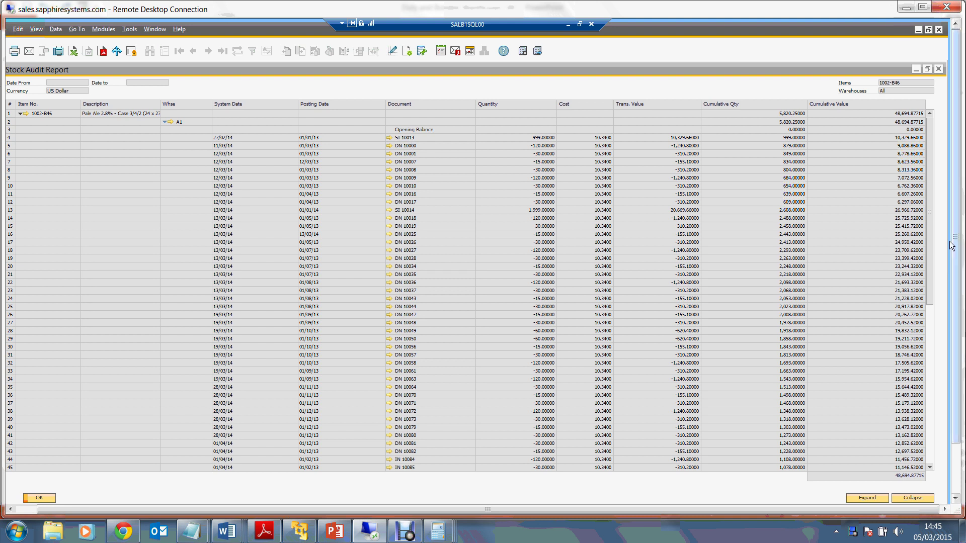
left_click_drag(927, 220, 936, 469)
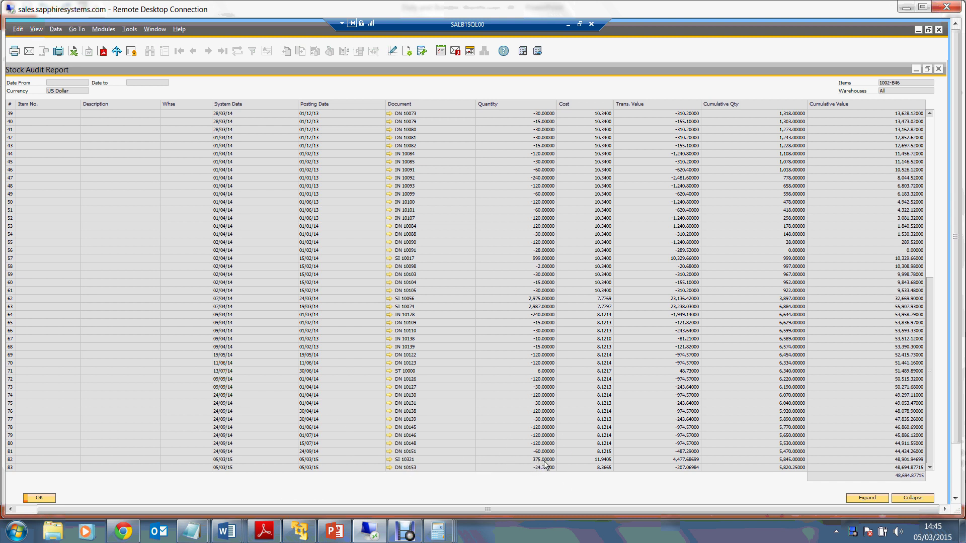
- Open the Receipt from Production behind the audit report's last stock receipt posted on 05/03/15, review it and close it
key("ctrl+shift+u")
left_click(389, 459)
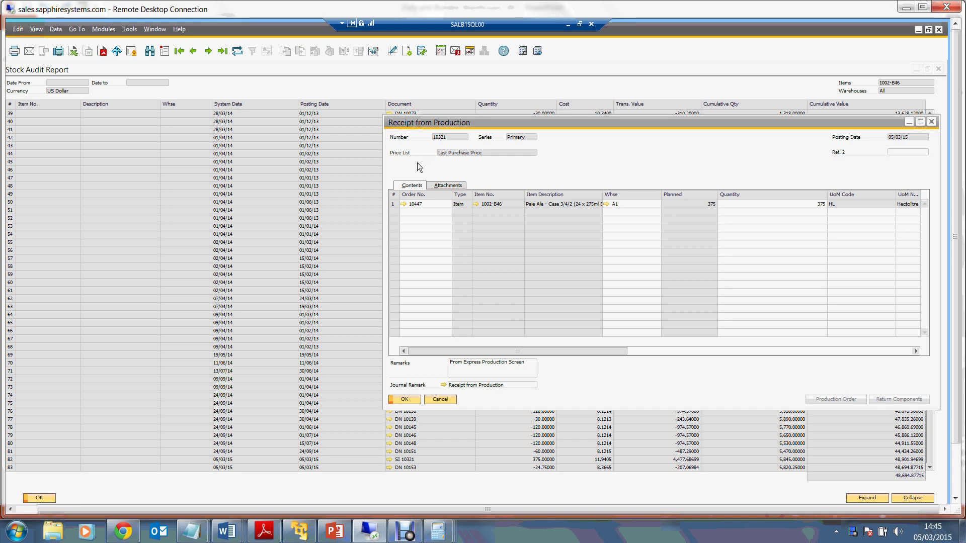
left_click(440, 399)
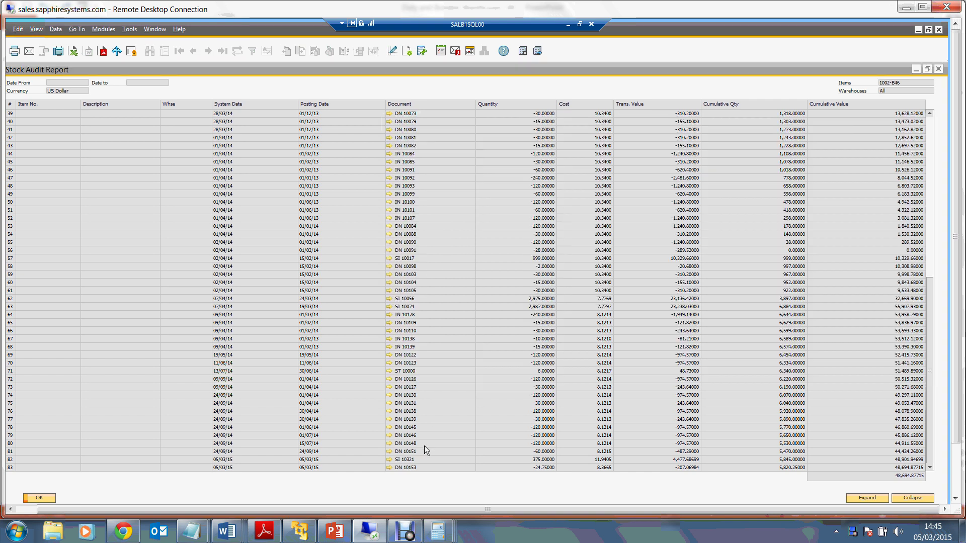
- Open the delivery behind the audit report's final row, review its item lines and return to the report
left_click(400, 469)
left_click(400, 468)
left_click(390, 468)
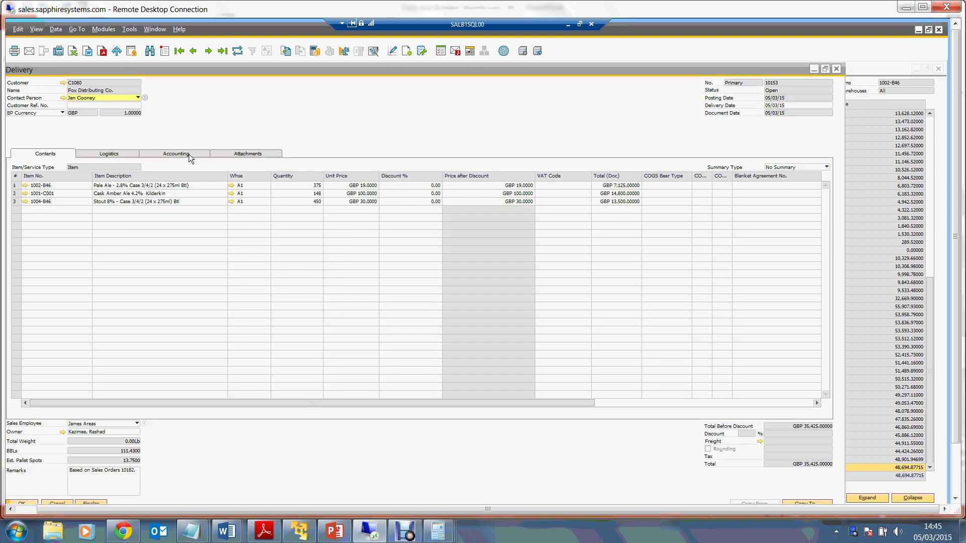
left_click(837, 68)
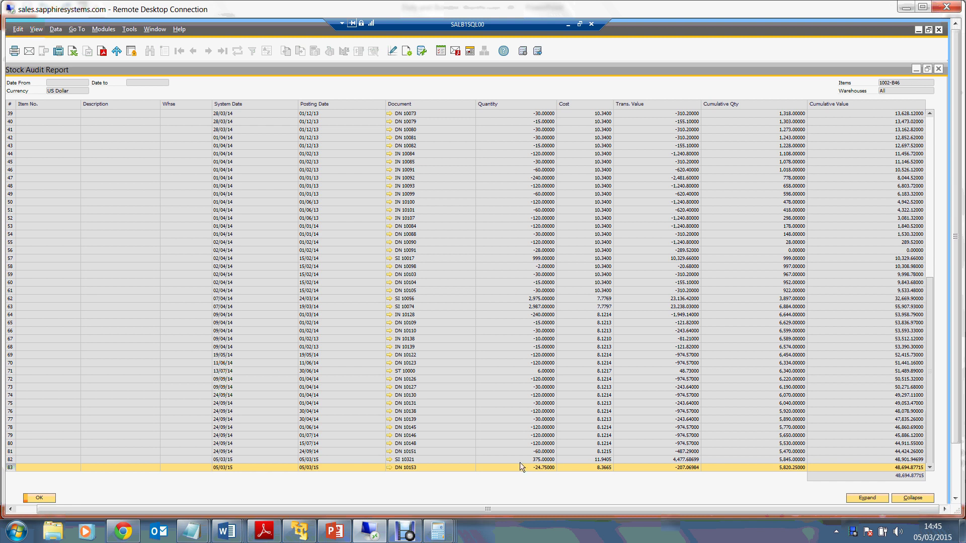
- Switch to PowerPoint, present from the Reporting slide to the Questions? slide, and exit the slide show
left_click(336, 533)
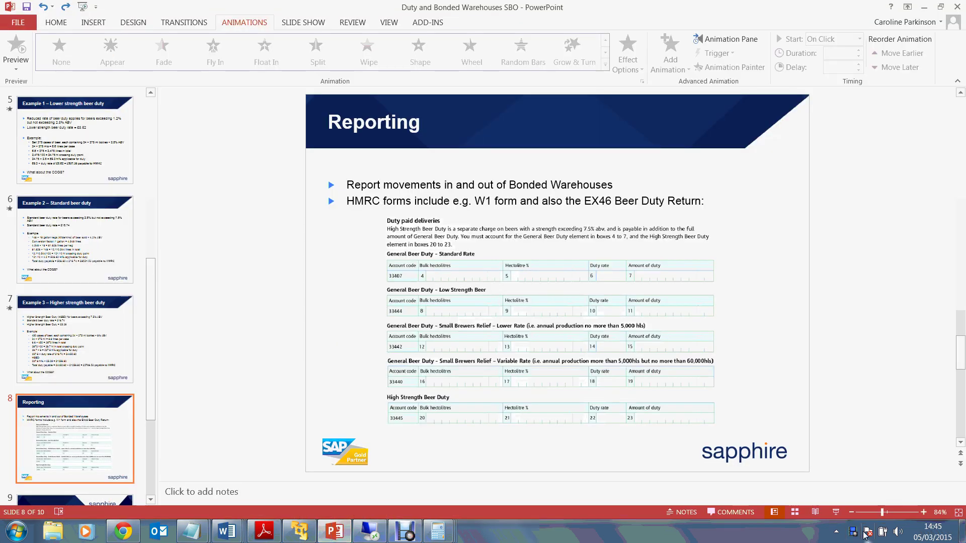
key("shift+F5")
left_click(422, 372)
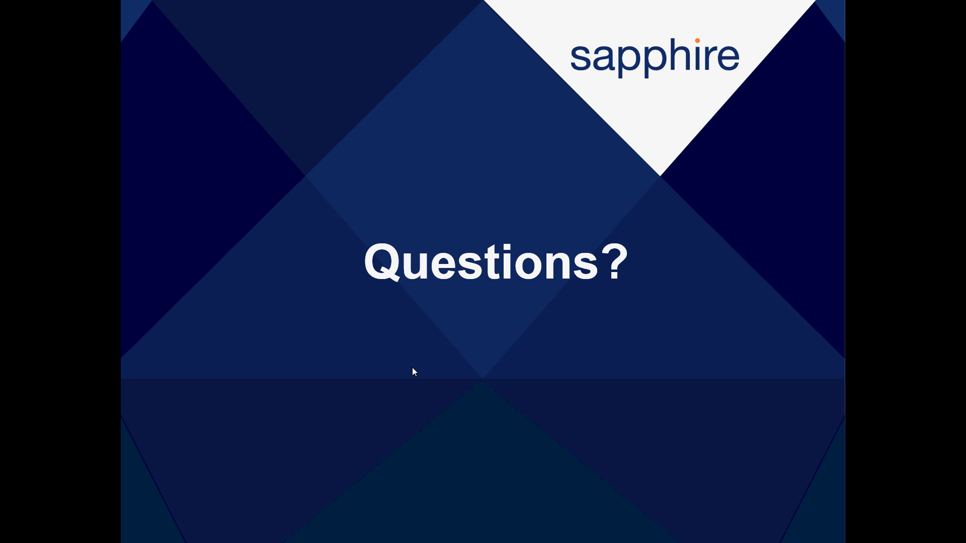
key("Escape")
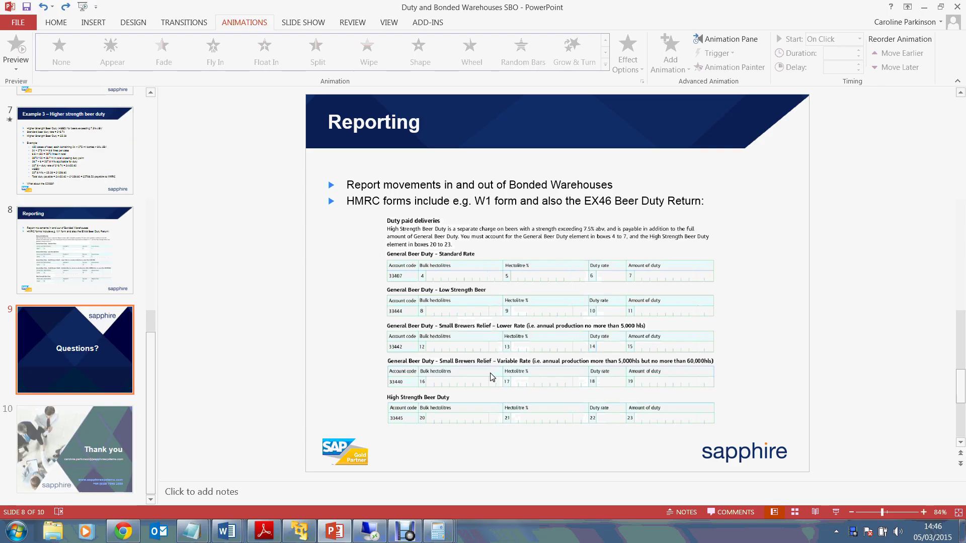